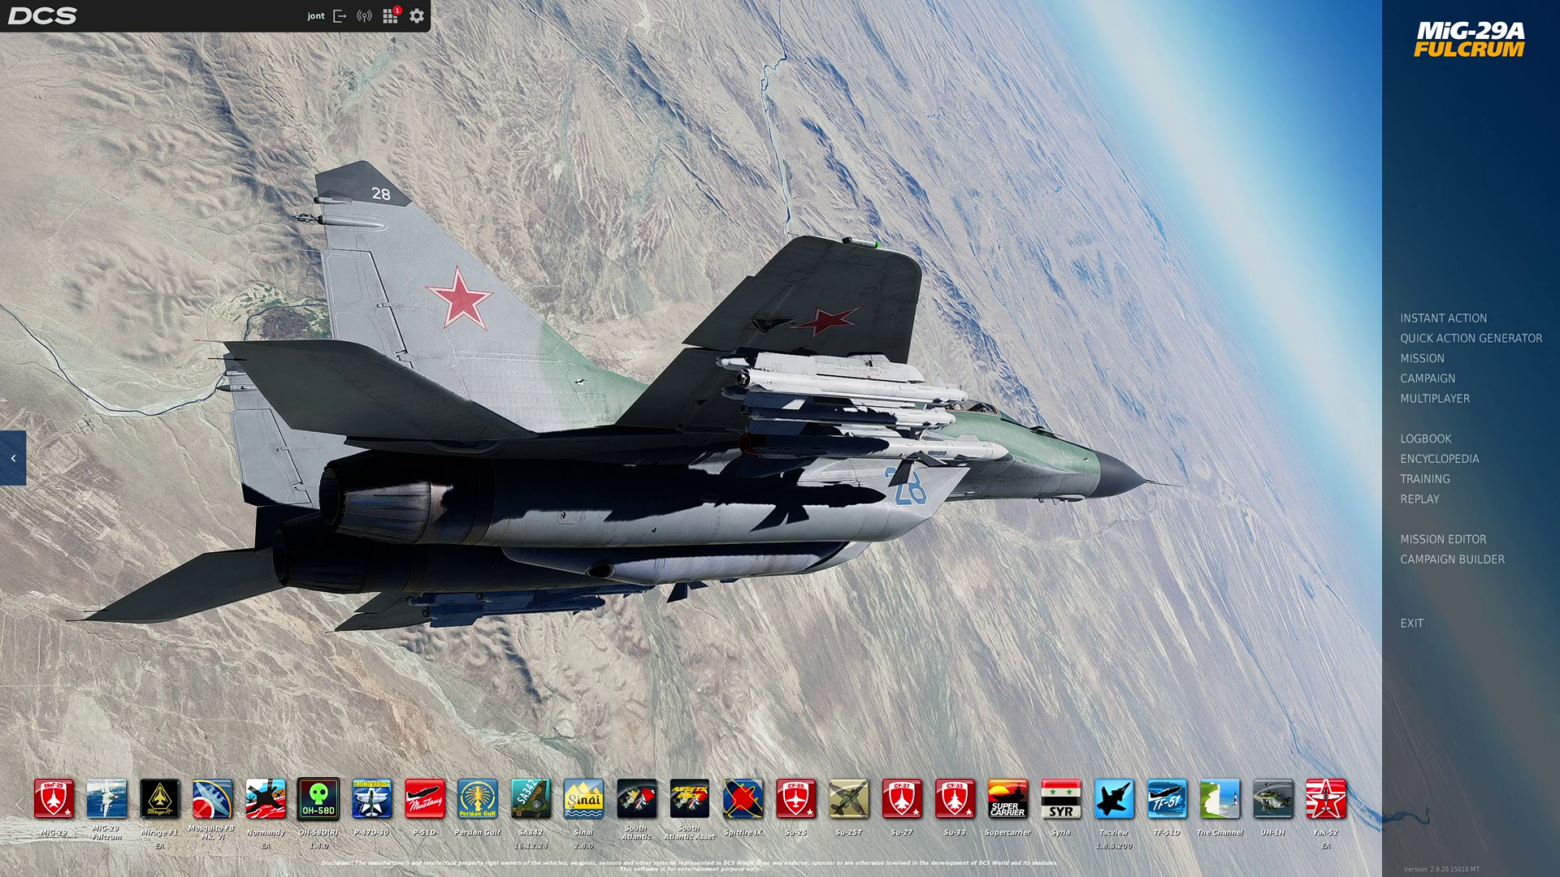
- Load the MiG-29 Fulcrum bindings on the Options Controls page and expand the category list
click(416, 16)
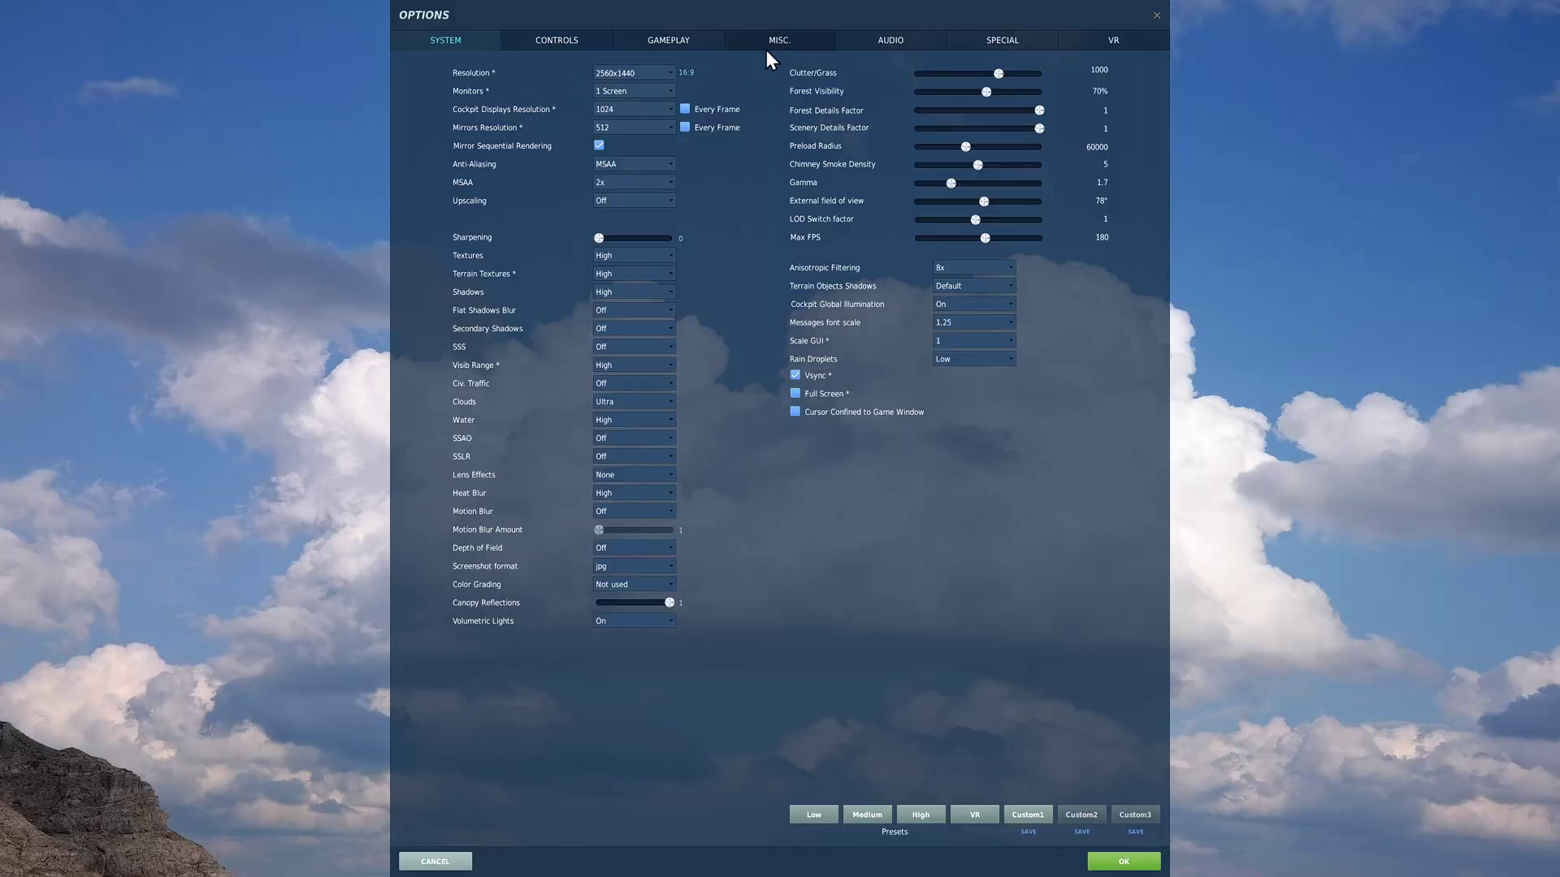
click(585, 45)
click(94, 65)
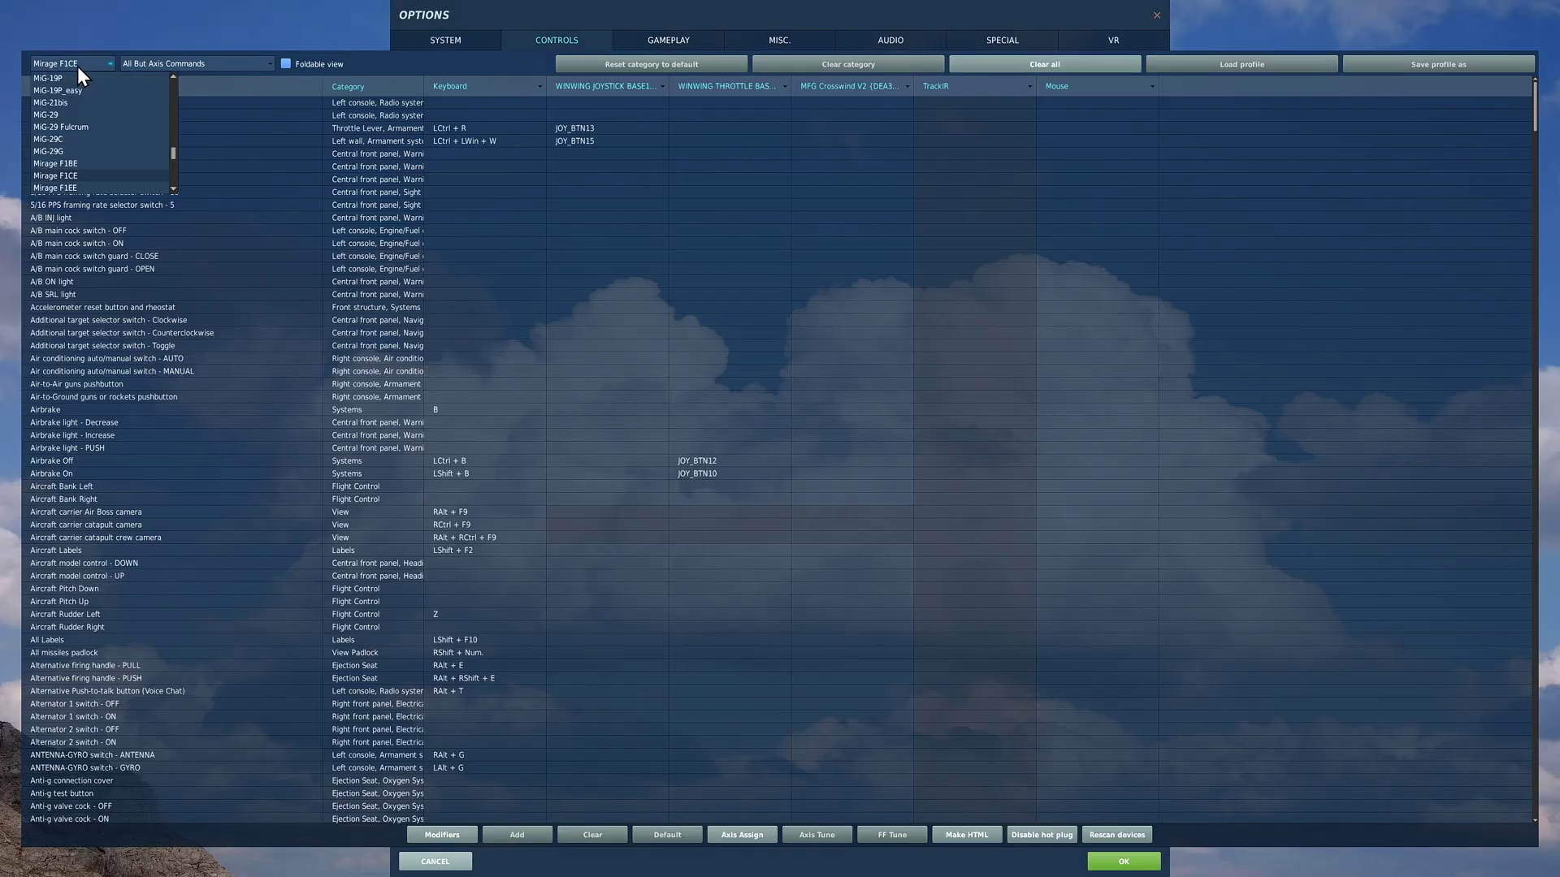
click(71, 128)
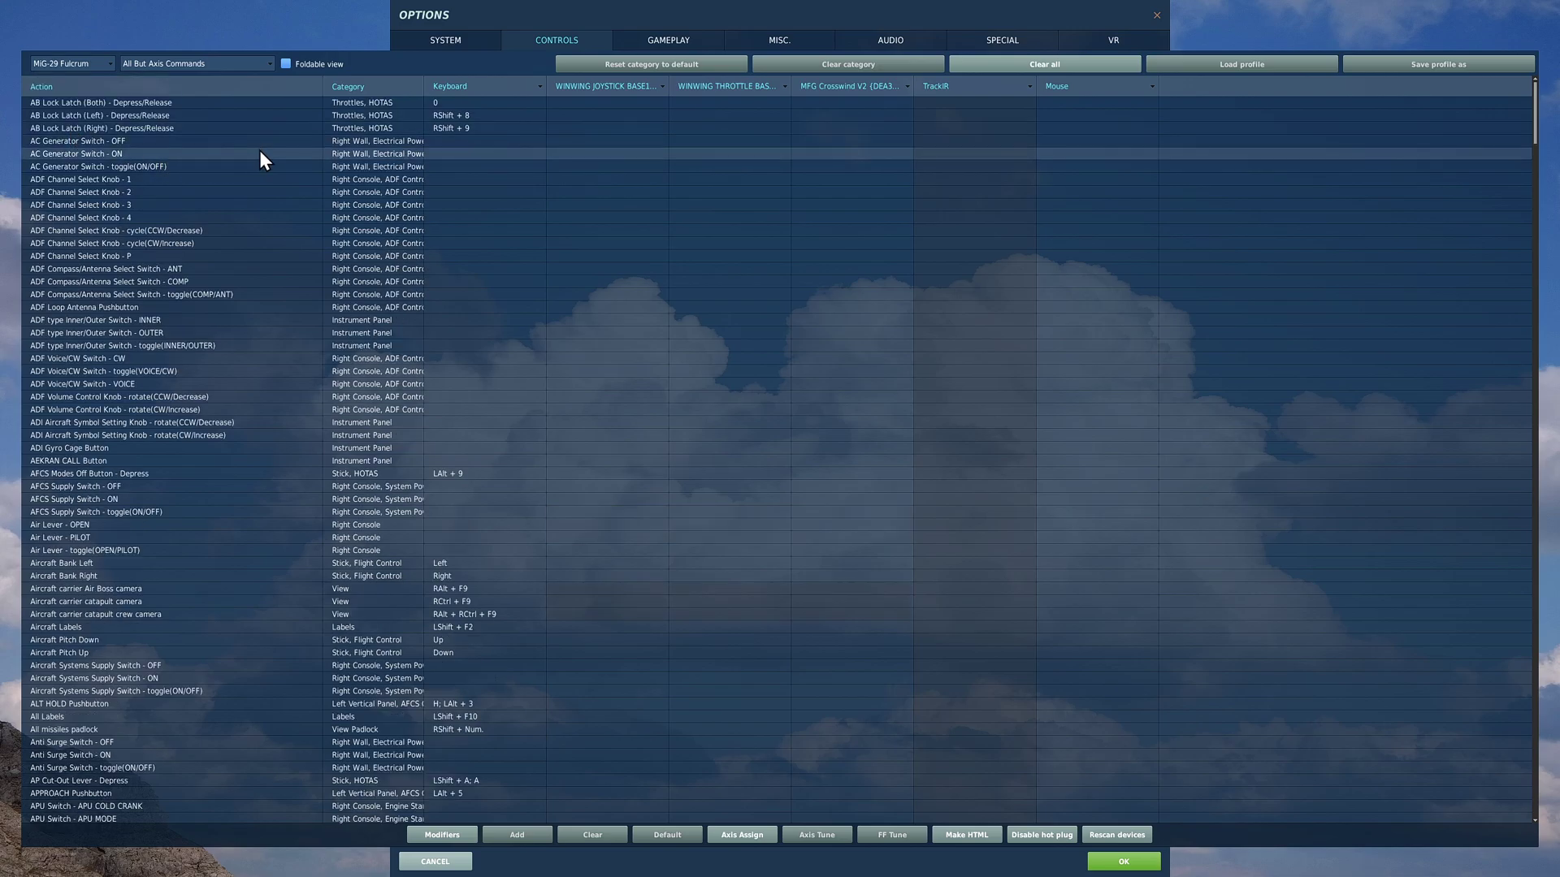
click(266, 64)
mouse_move(271, 95)
mouse_down()
mouse_move(271, 190)
mouse_move(270, 82)
mouse_up()
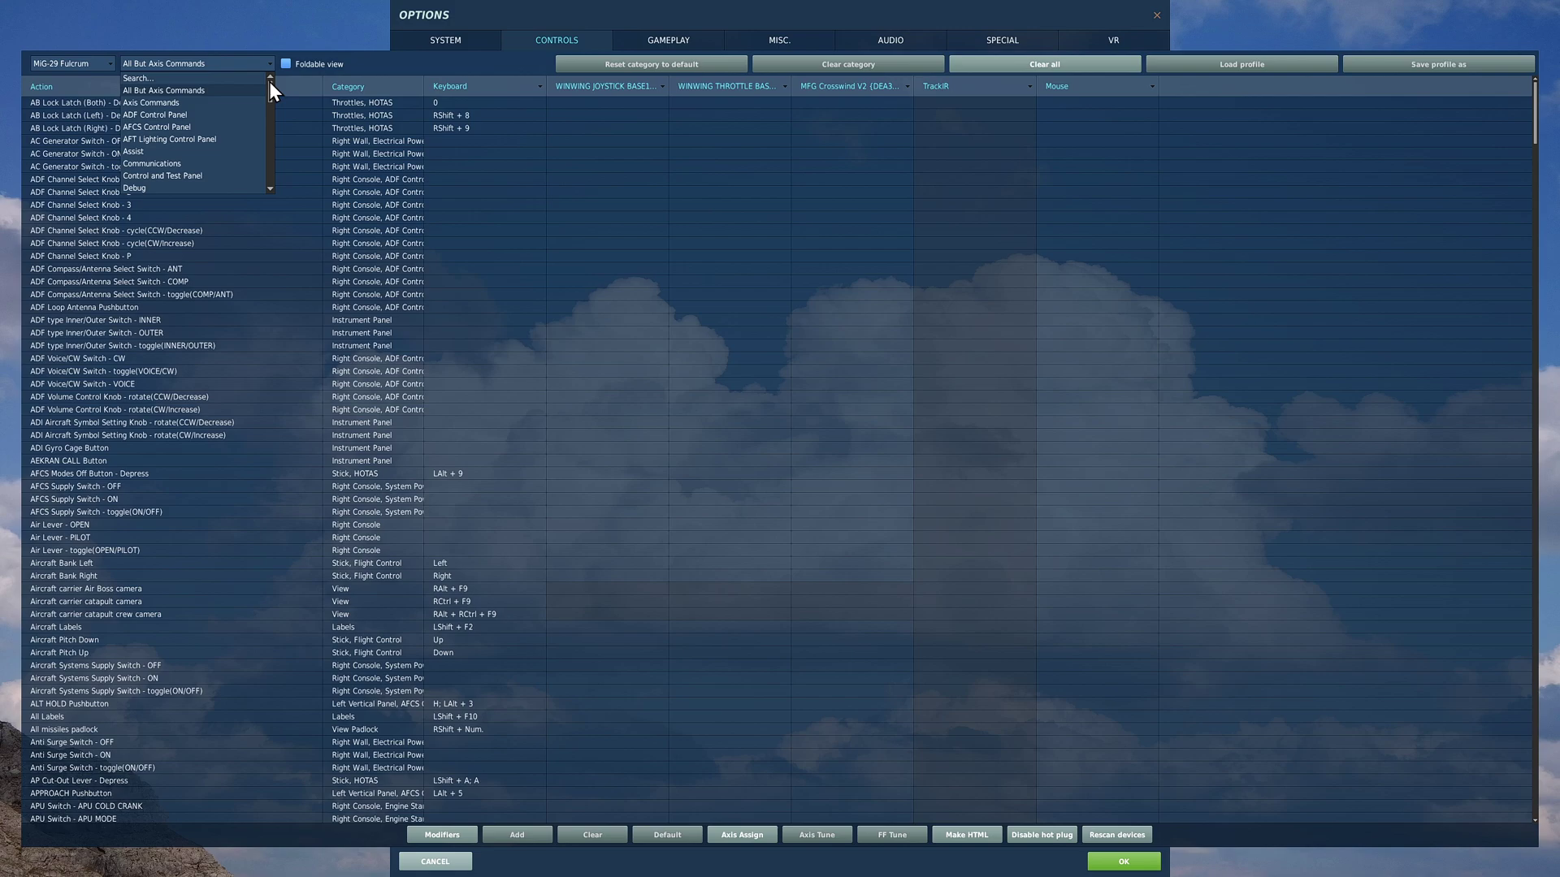
- Filter to Axis Commands and tune the joystick Roll axis (JOY_X) to curvature 24
click(167, 105)
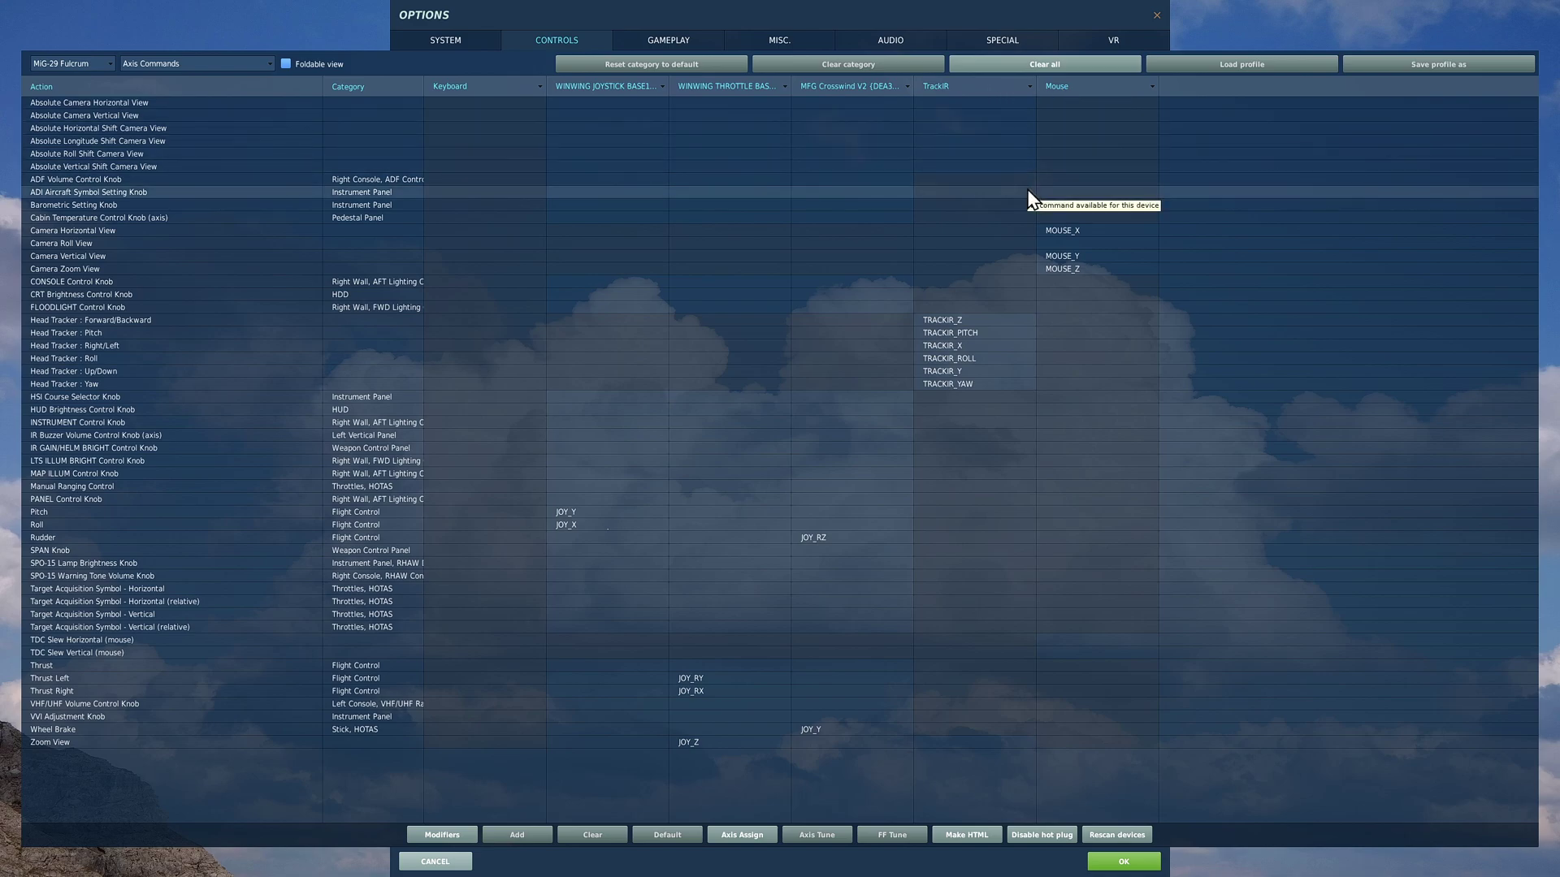
click(573, 512)
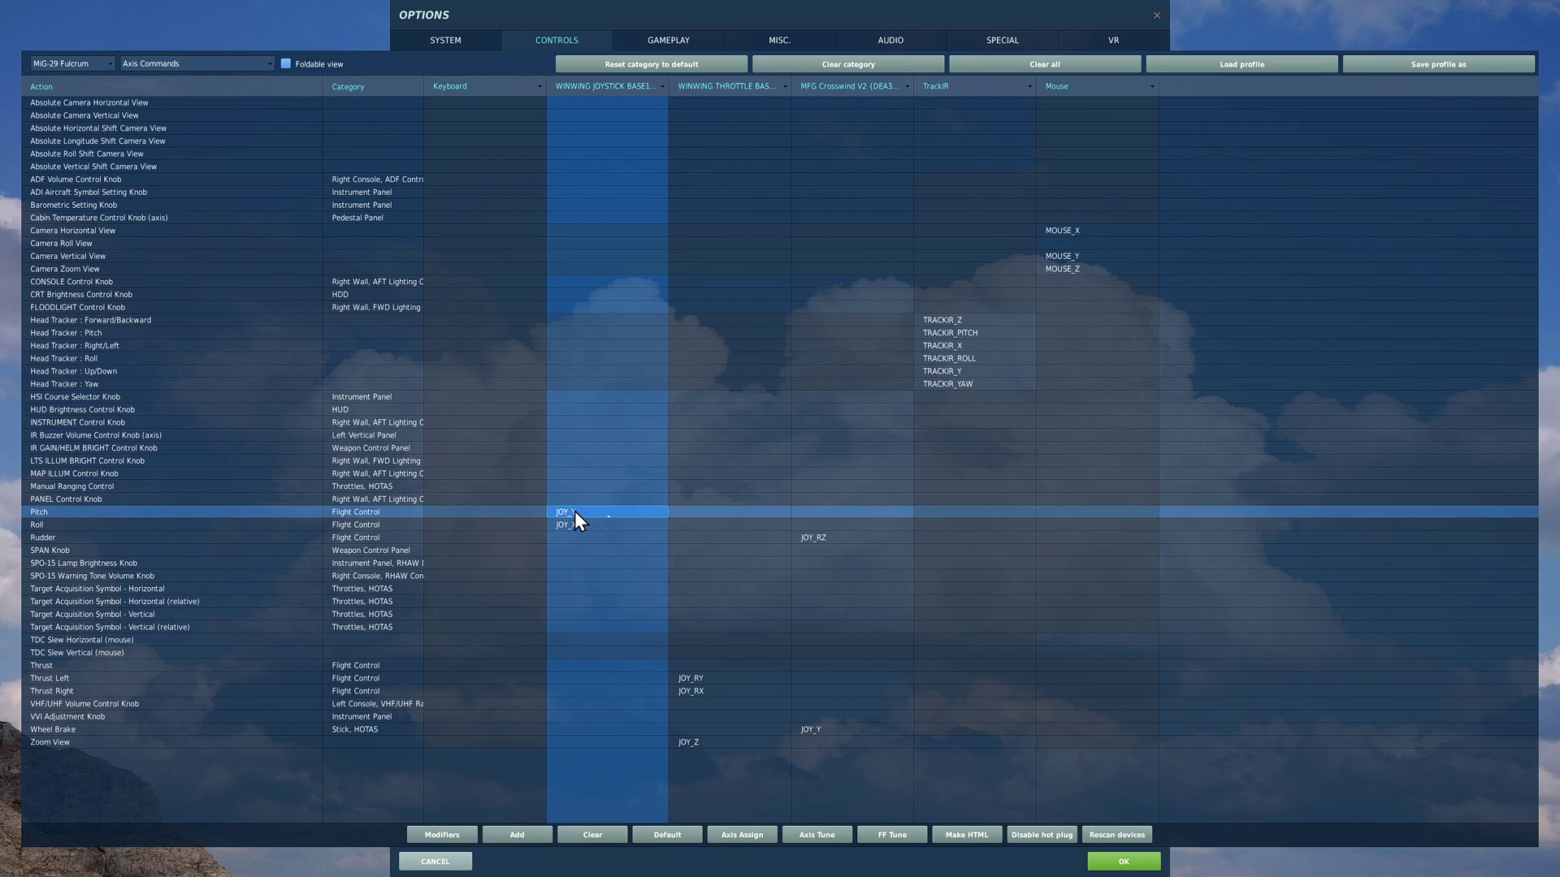
click(617, 528)
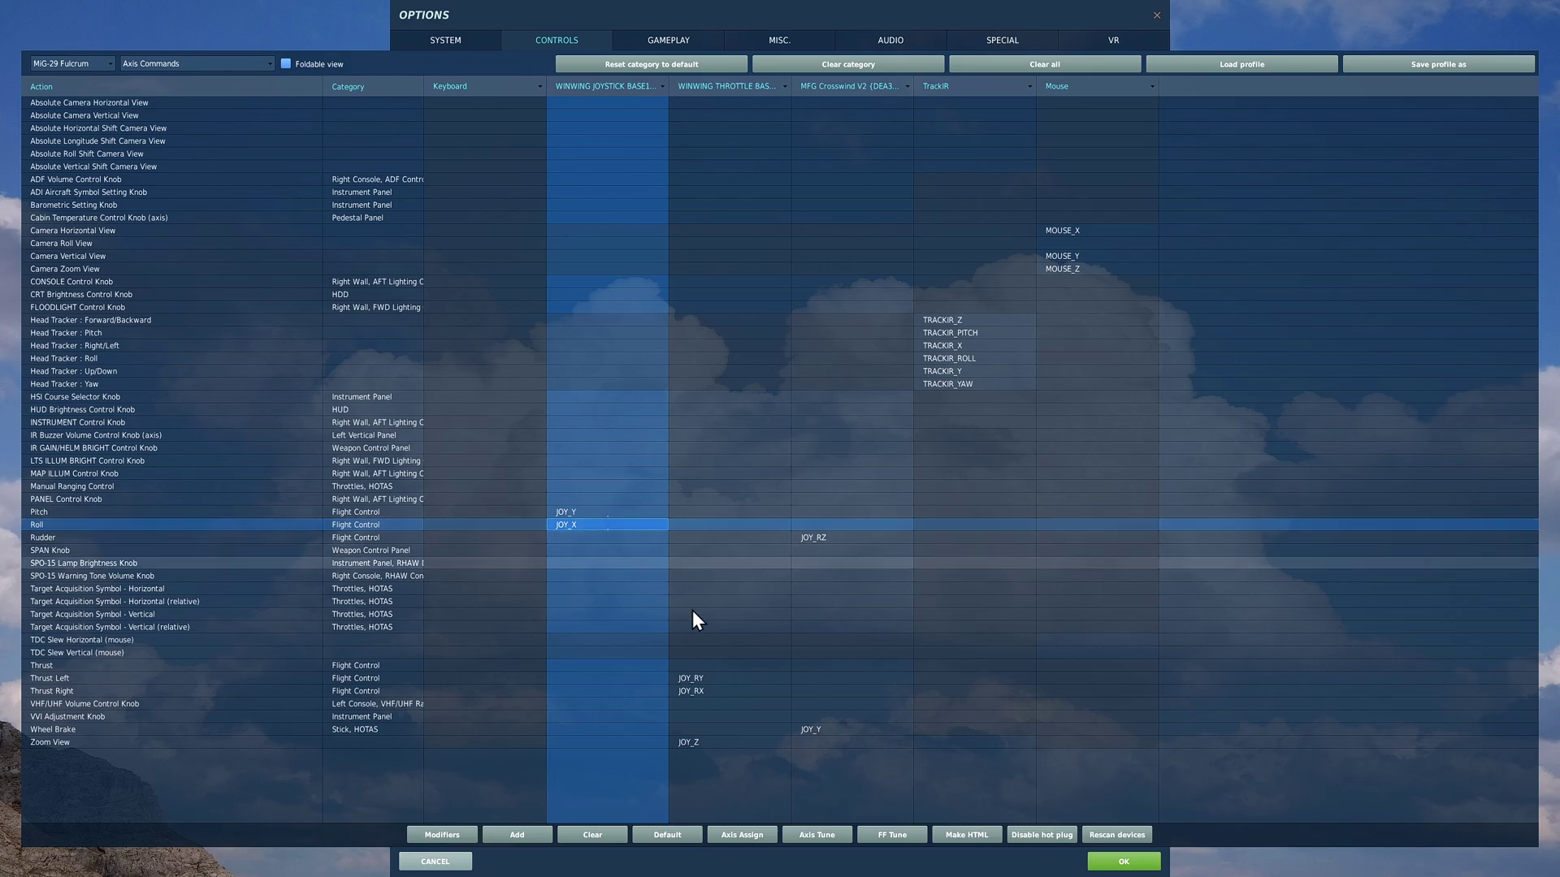
click(816, 837)
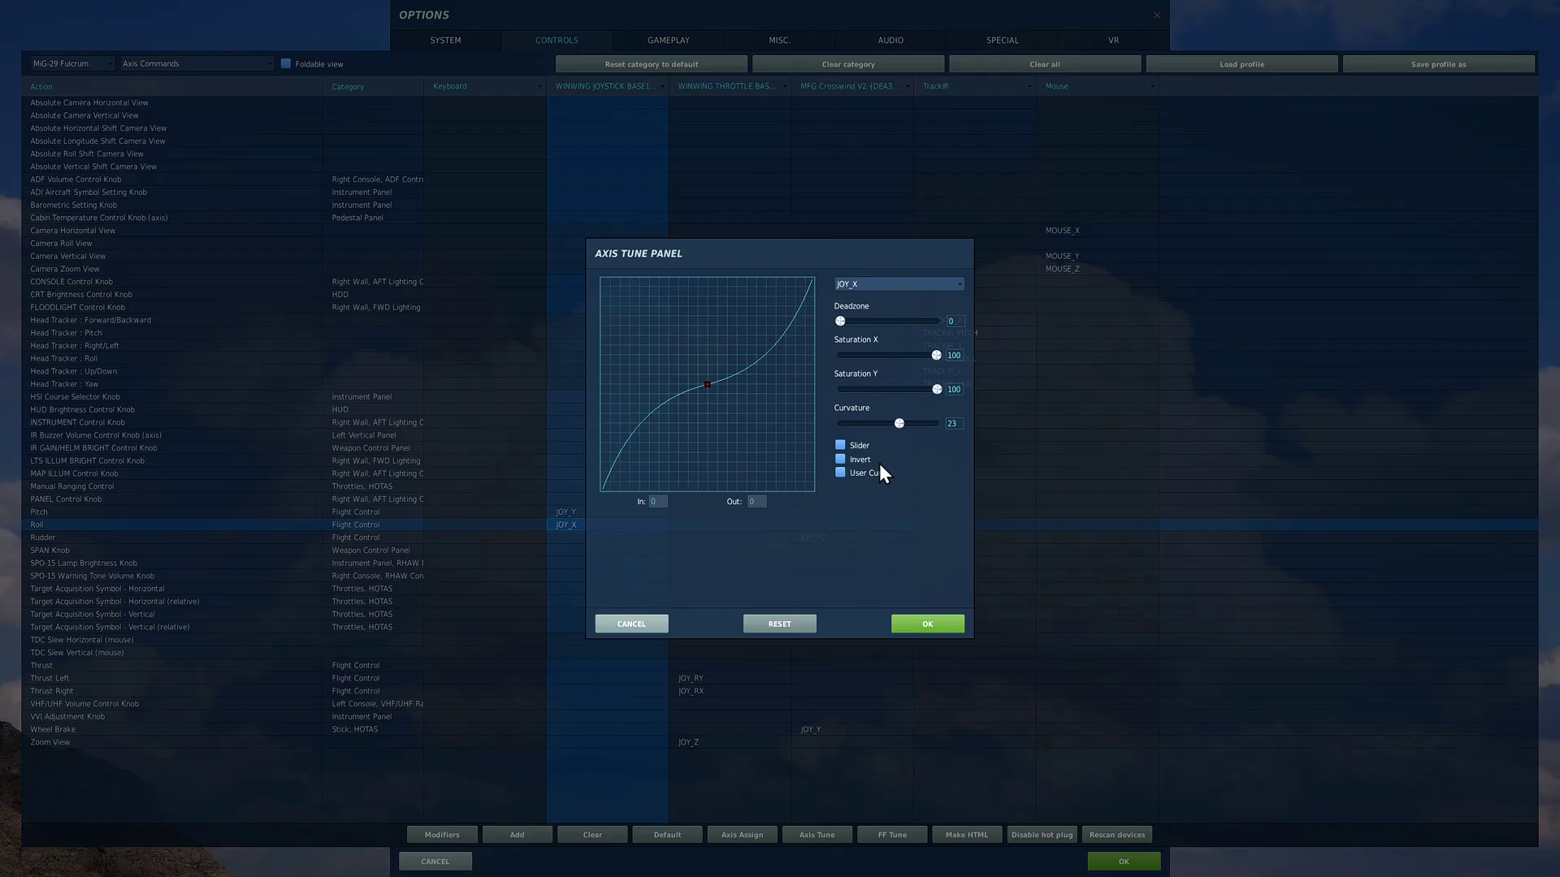
drag(899, 423, 899, 424)
key(Return)
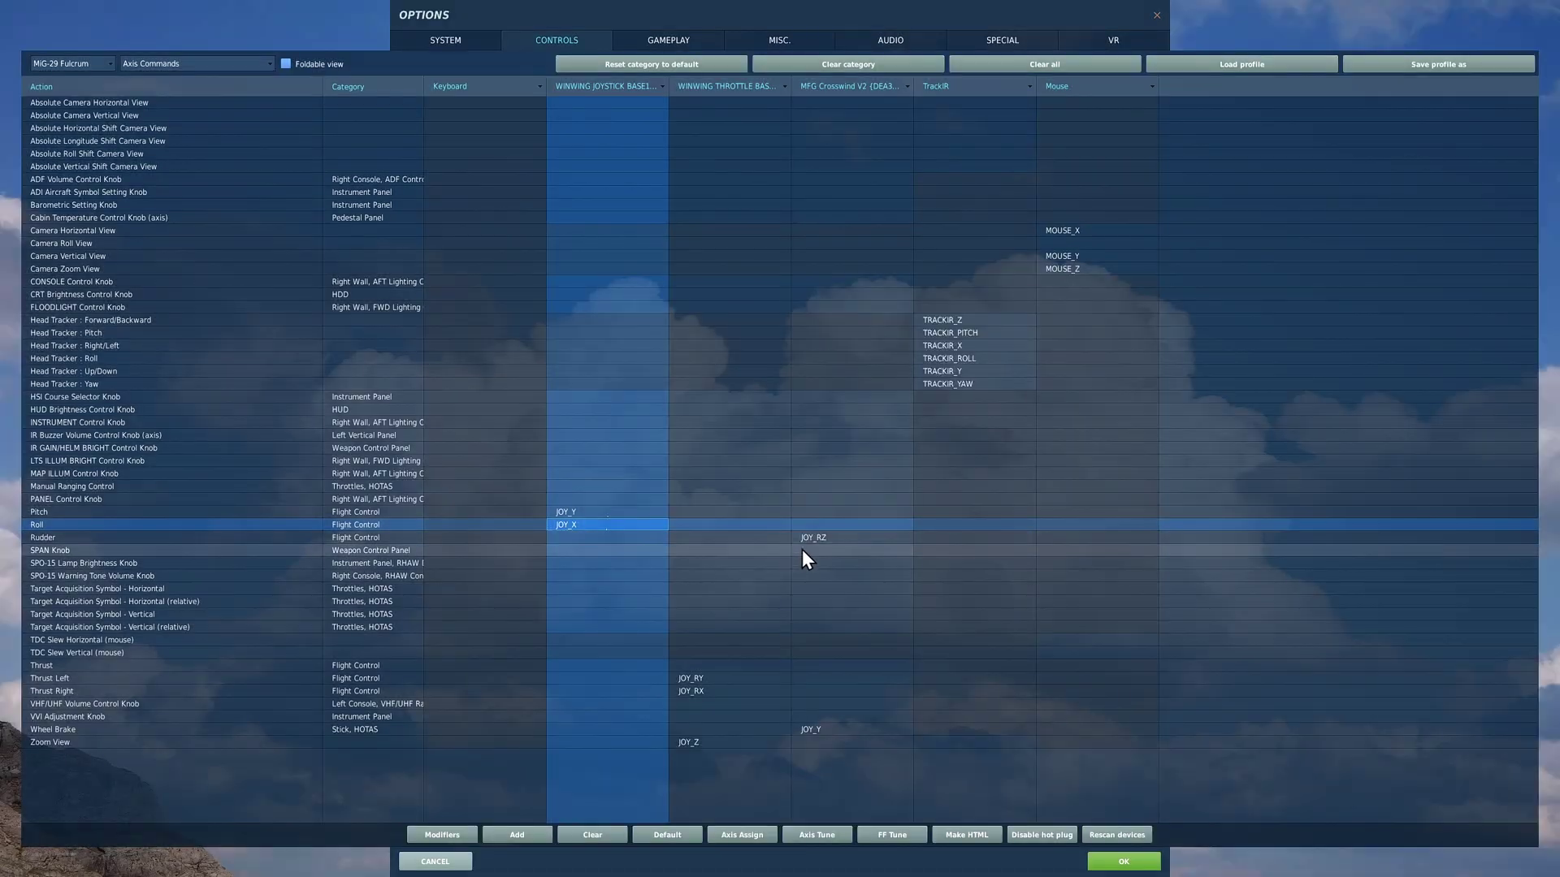
click(816, 539)
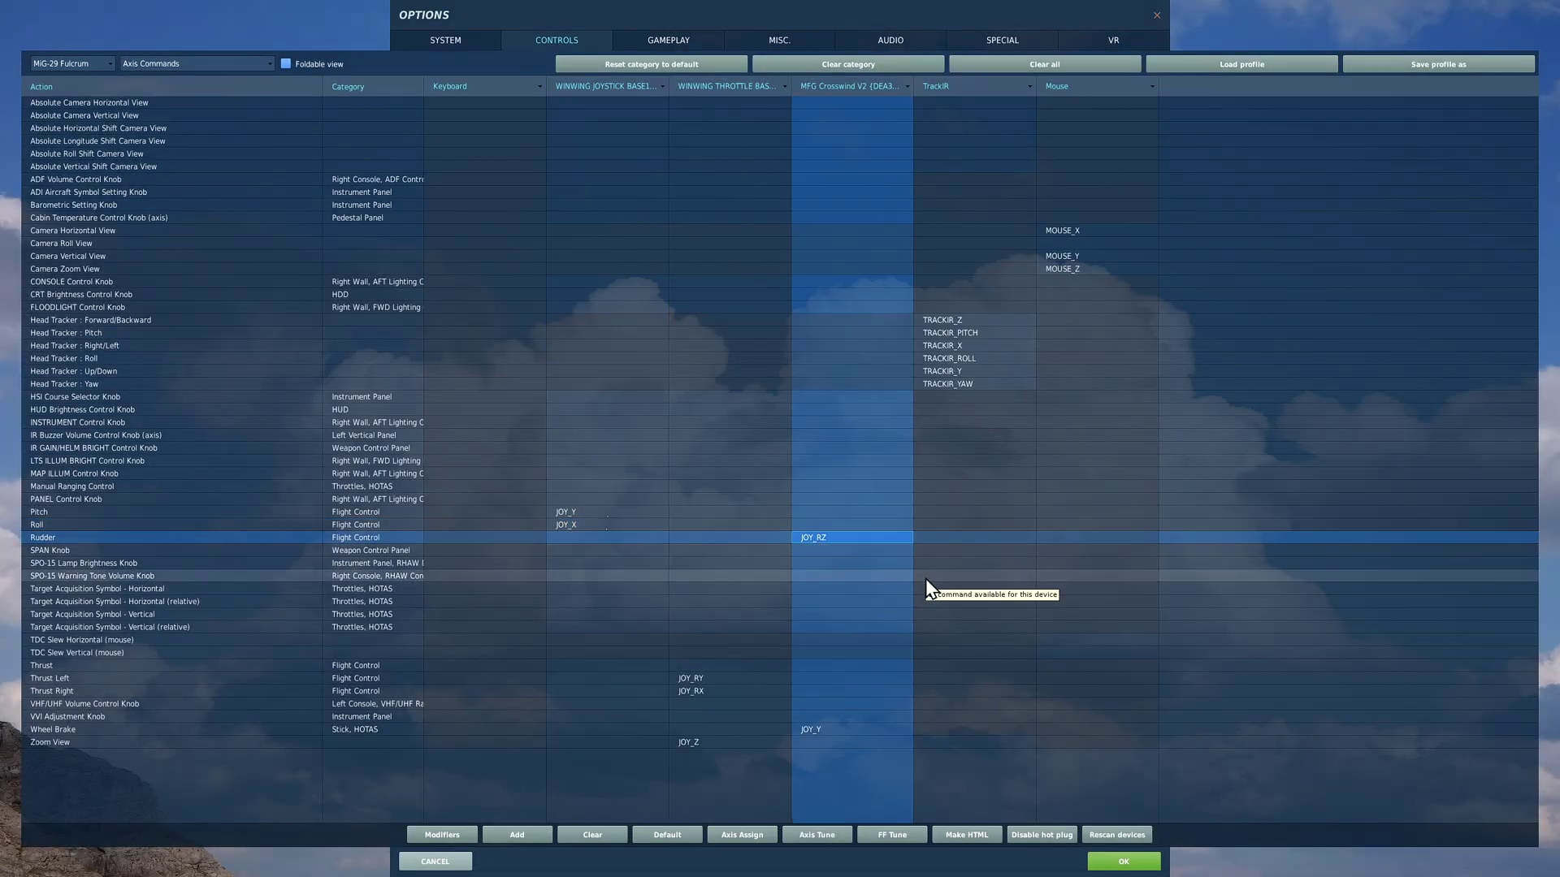
- Set the pedals' Rudder axis (JOY_RZ) curvature to 30 in Axis Tune and confirm
click(835, 840)
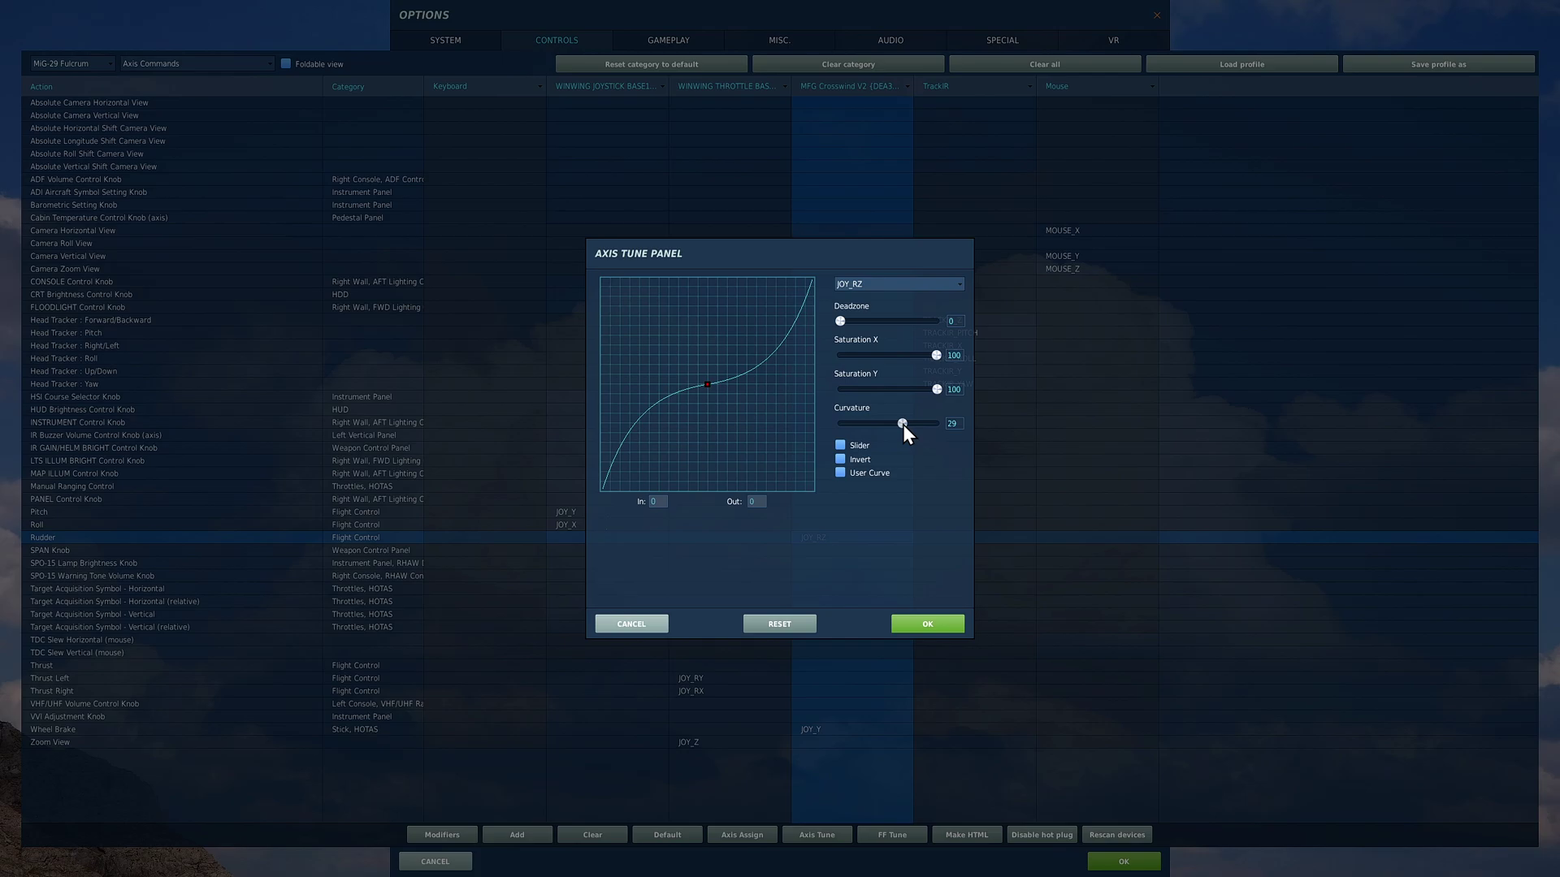
drag(902, 424, 903, 424)
click(913, 624)
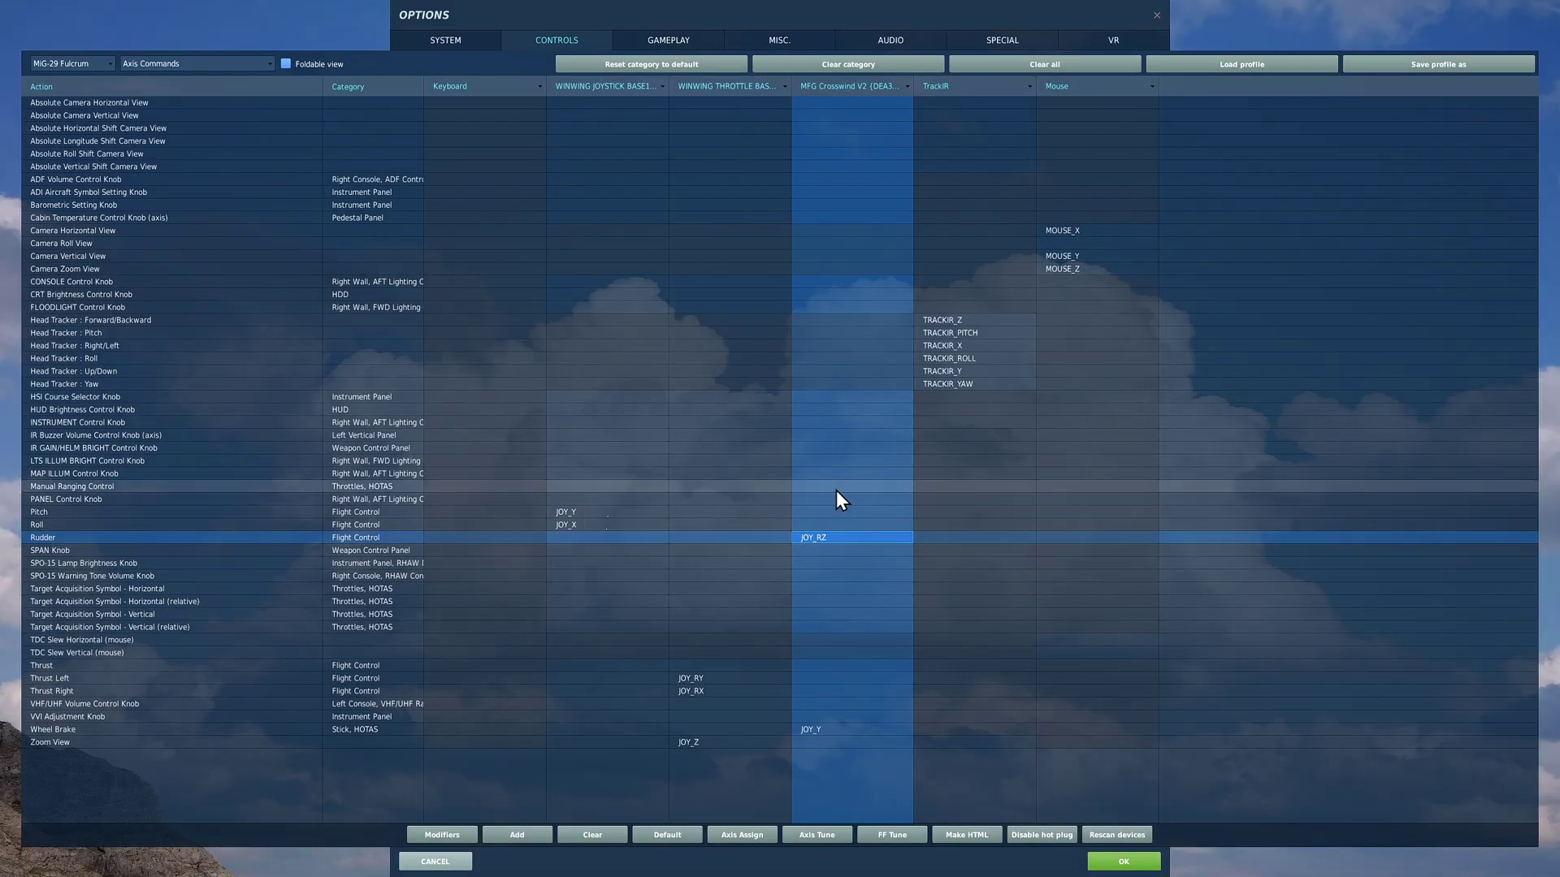
- Invert the Wheel Brake axis on the pedals' JOY_Y through Axis Tune
click(715, 680)
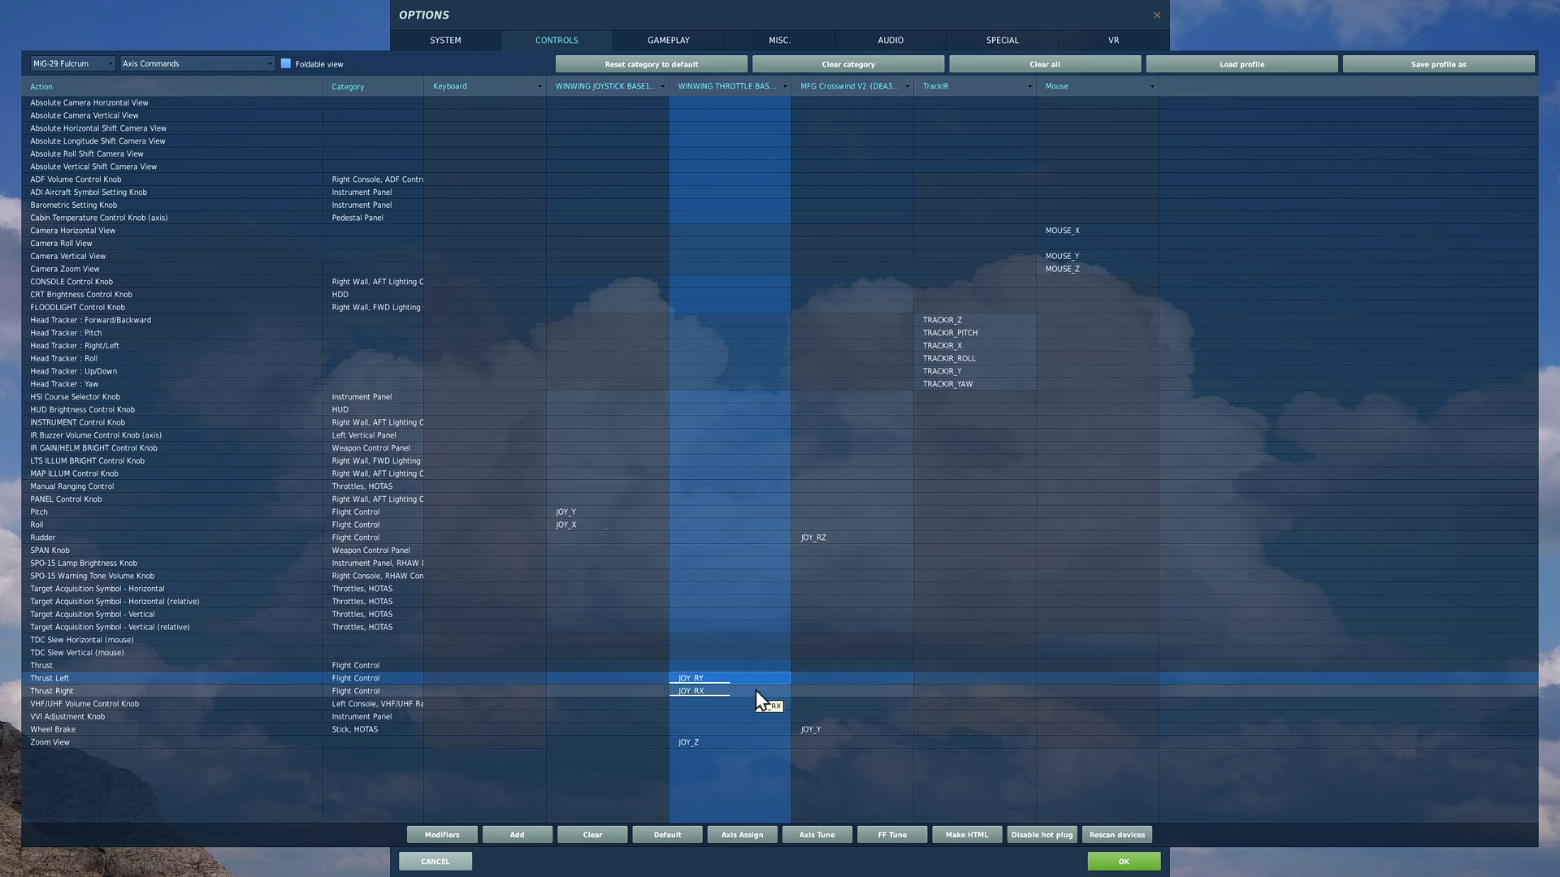
click(822, 732)
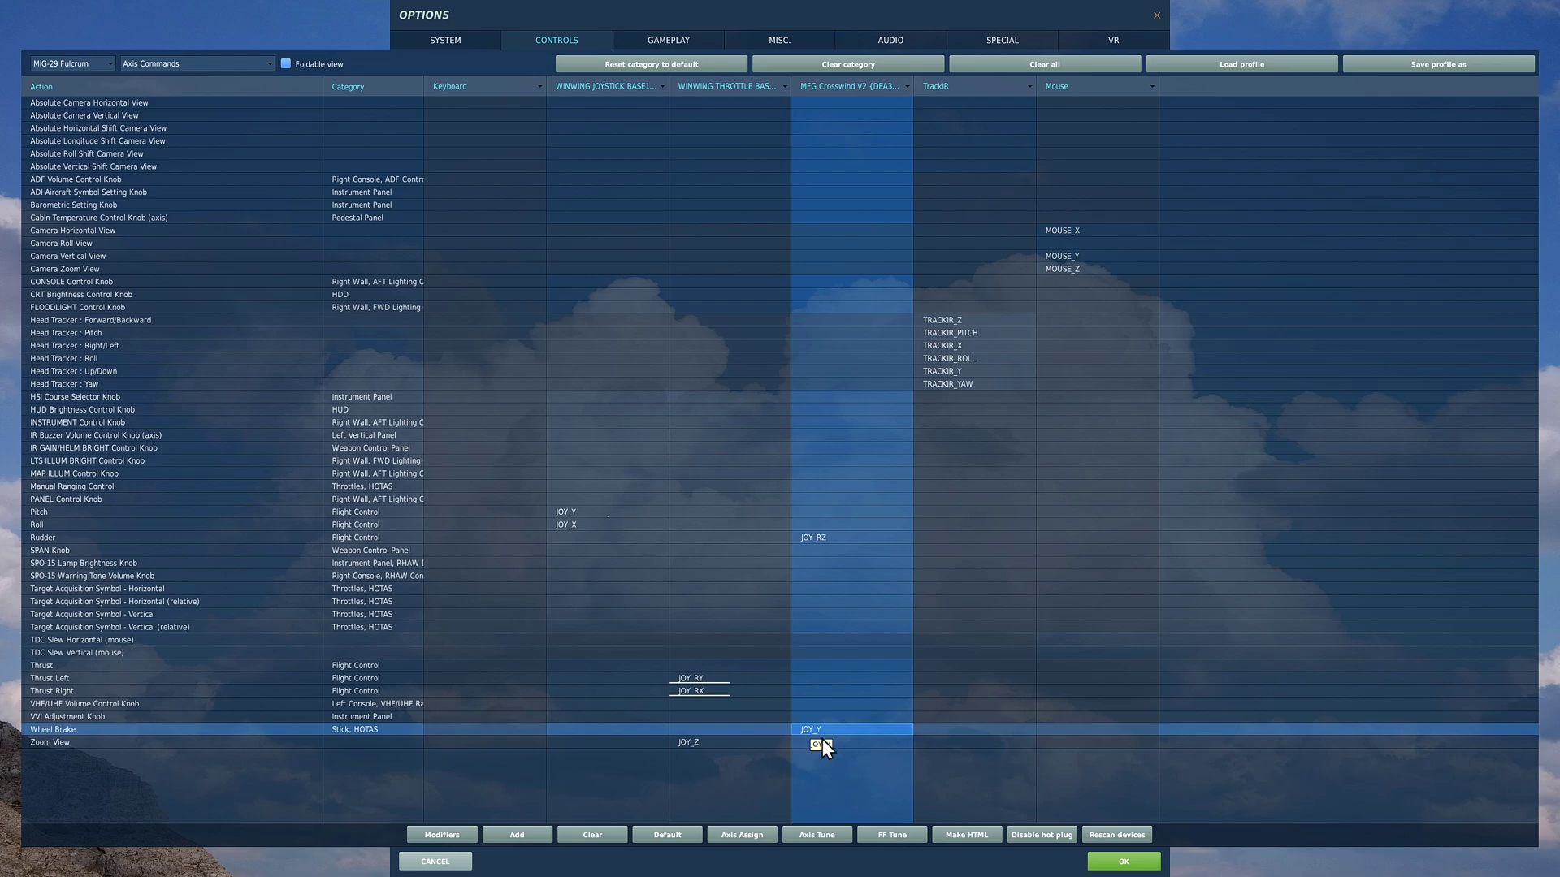
click(816, 836)
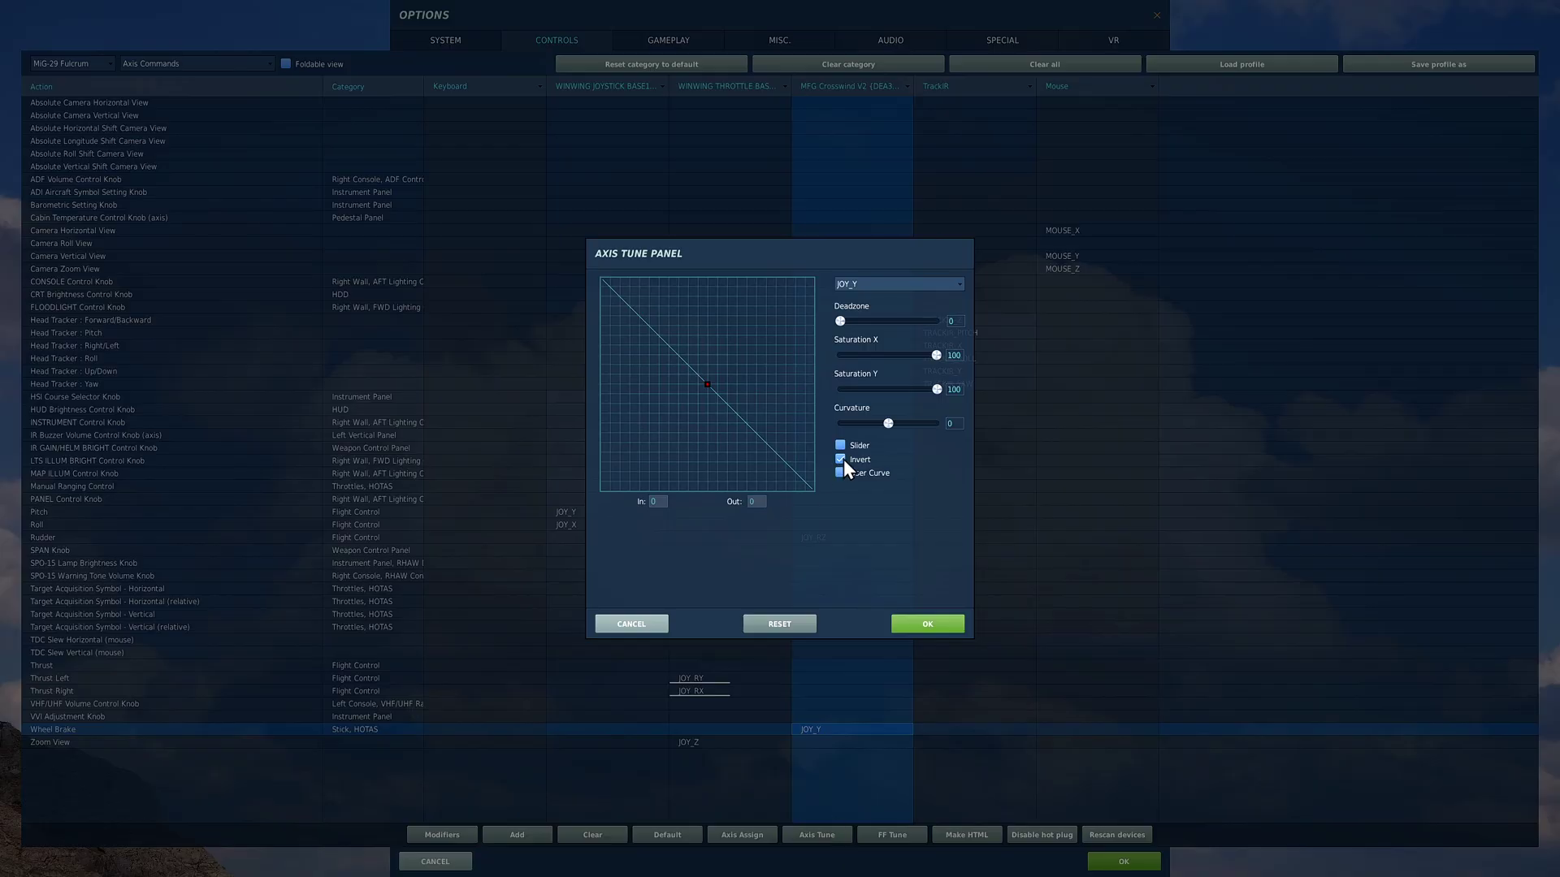
click(925, 623)
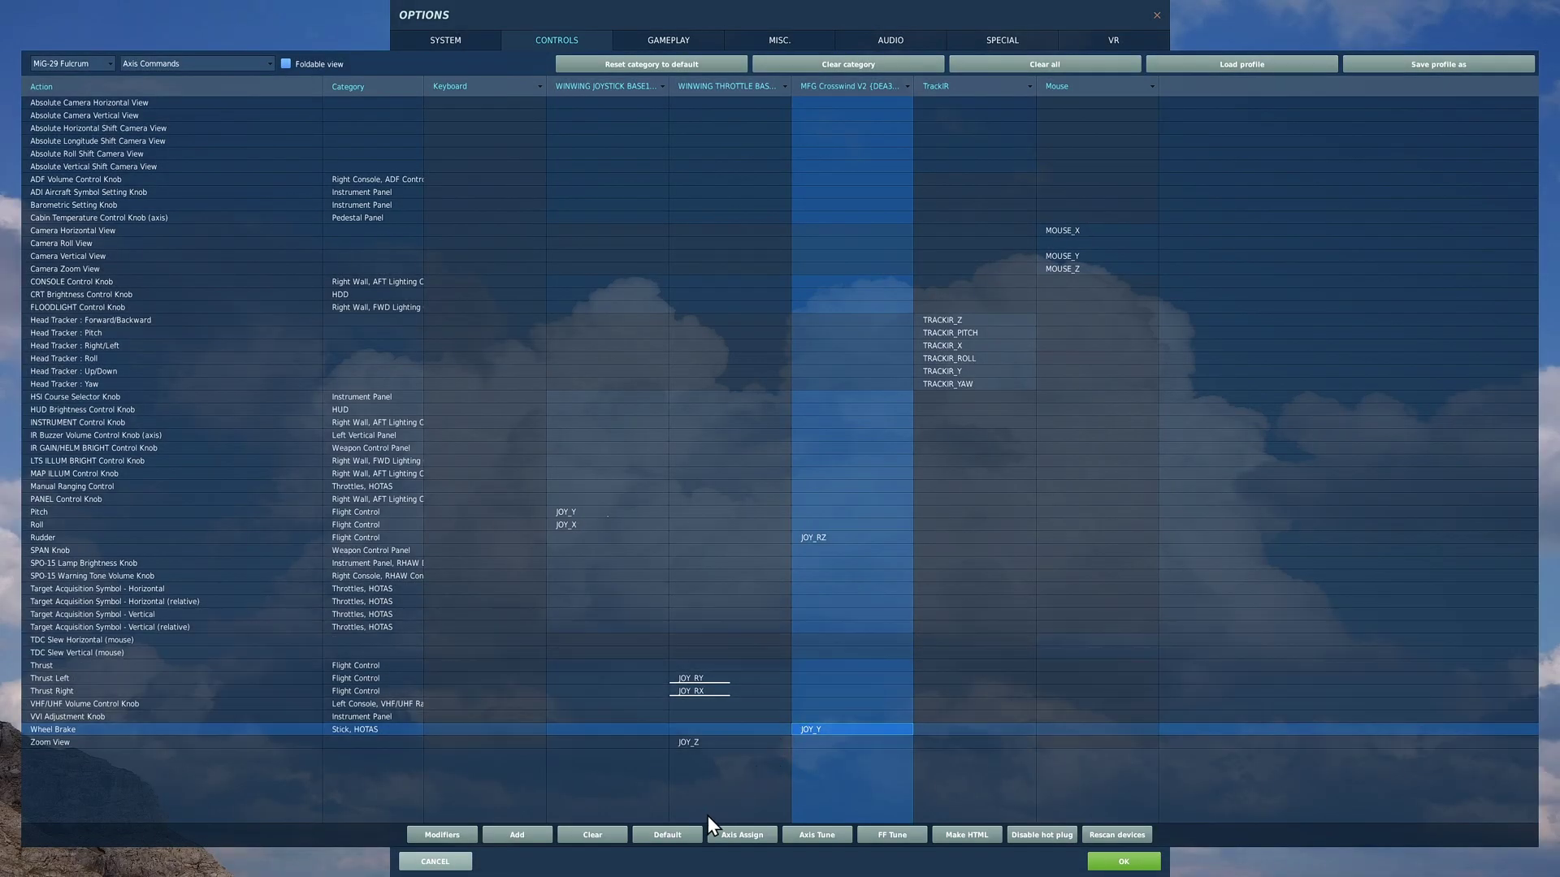
- Select Zoom View's JOY_Z binding and scroll the category list down to Weapon Control Panel
click(693, 744)
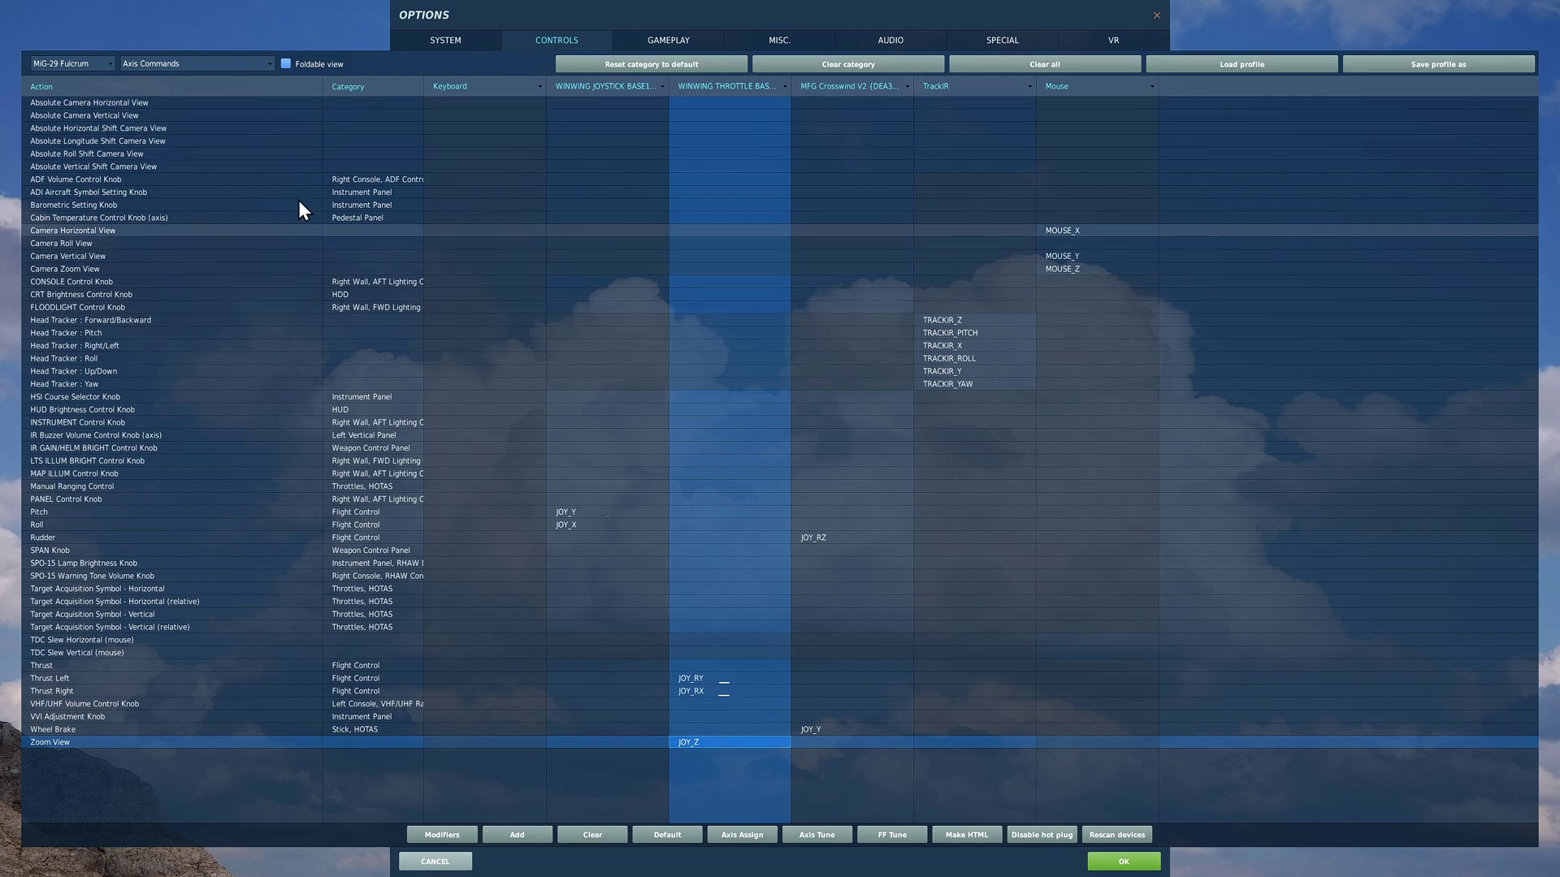
click(269, 65)
scroll(175, 132, down, 3)
scroll(175, 131, down, 5)
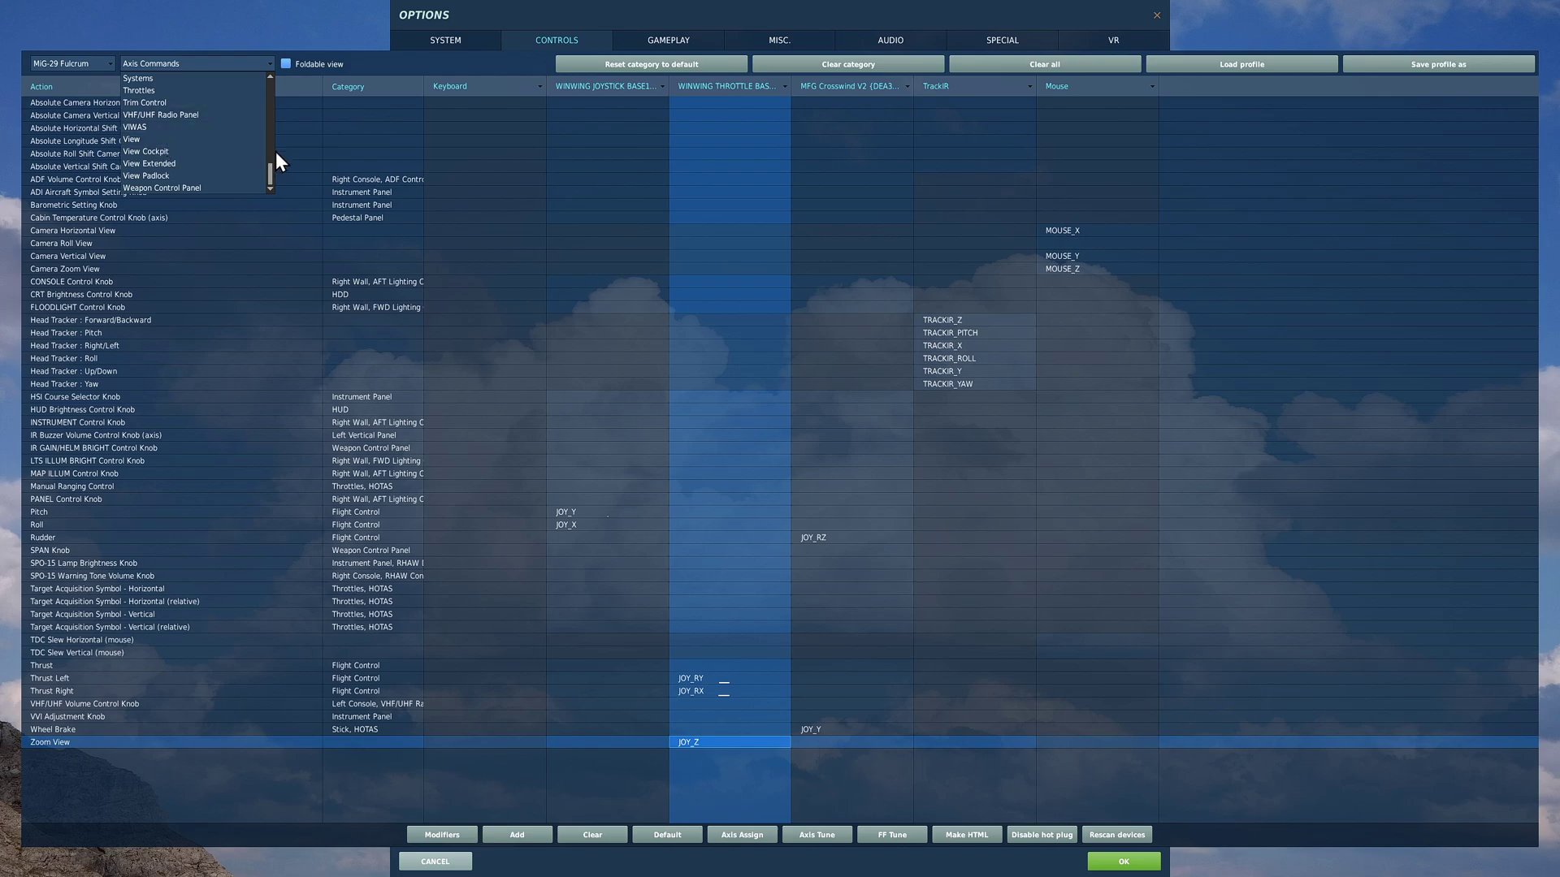
- Switch to Weapon Control Panel and review its bindings, including the Num5/Num4/Num6 zone switches
click(177, 189)
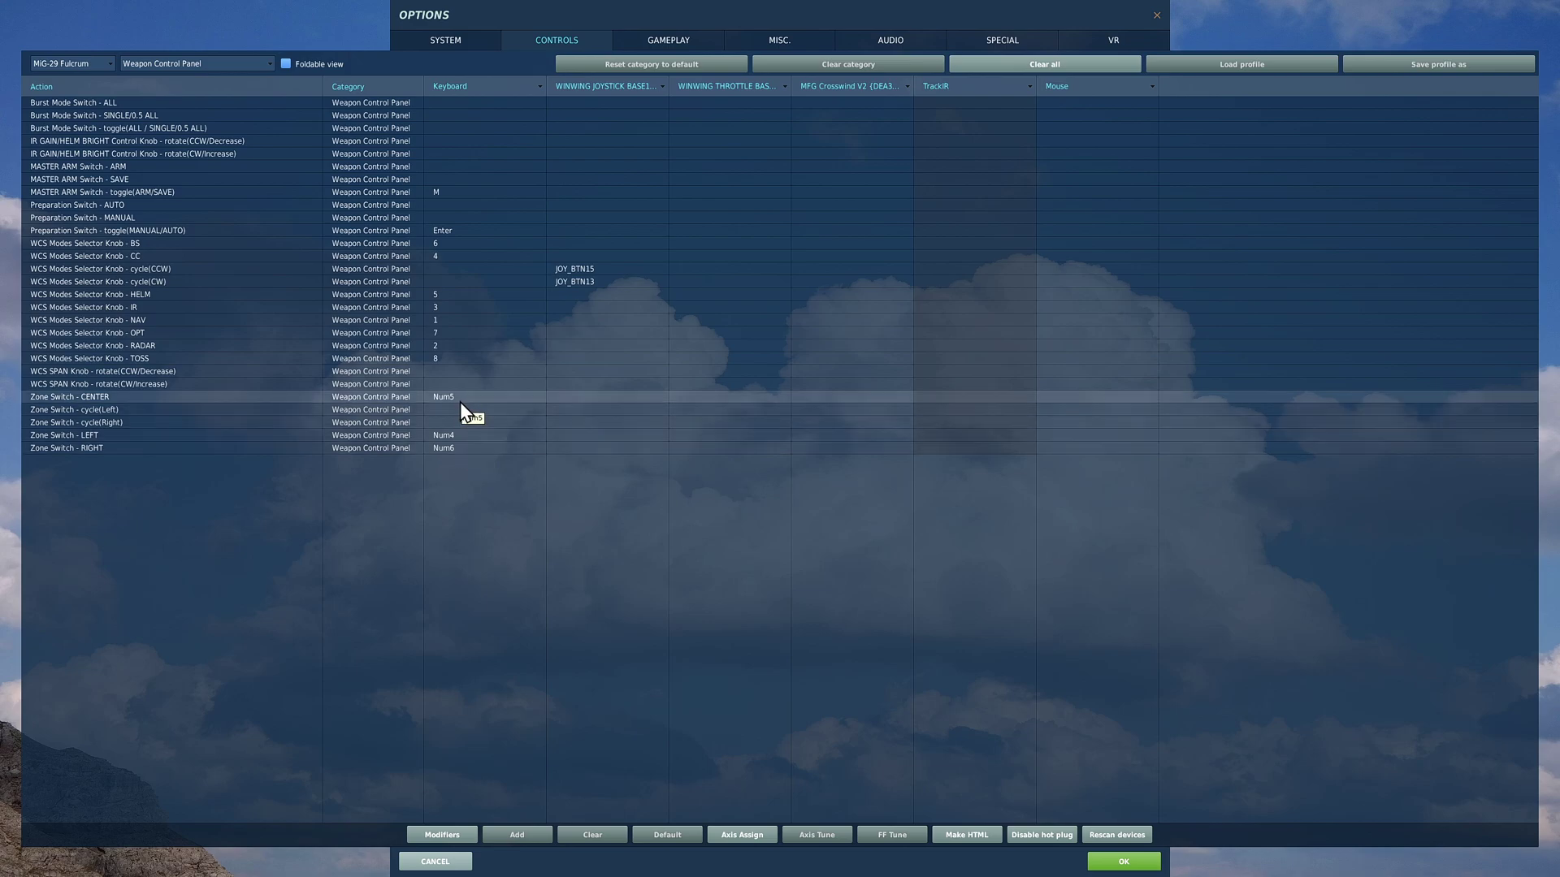
click(271, 64)
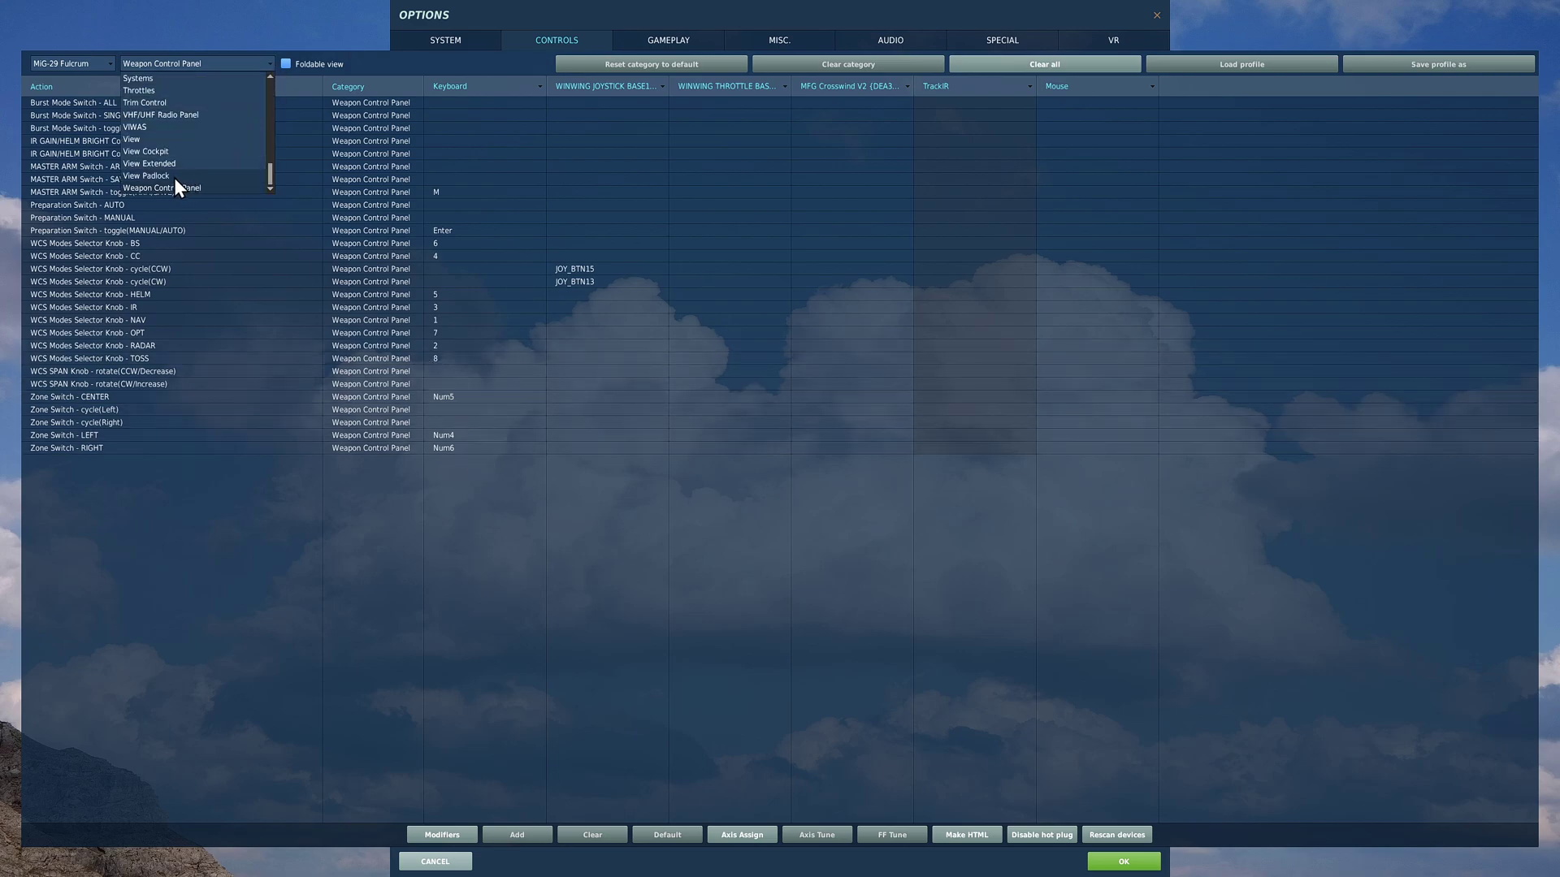
- Review the View category's Zoom in slow and Zoom out slow bindings, then switch to Trim Control
click(147, 141)
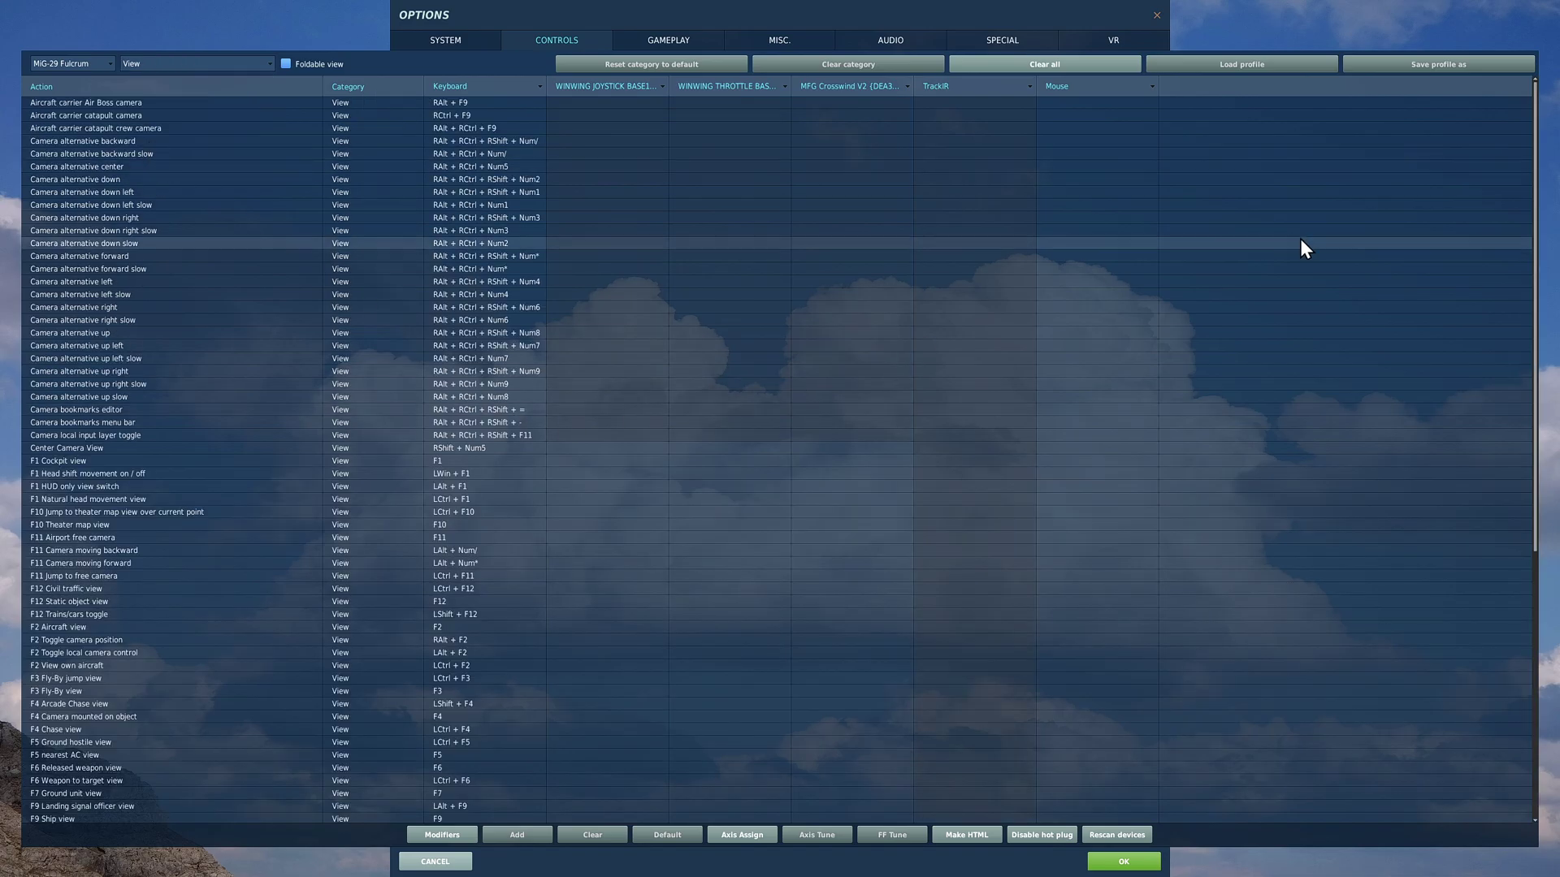
scroll(1303, 355, down, 10)
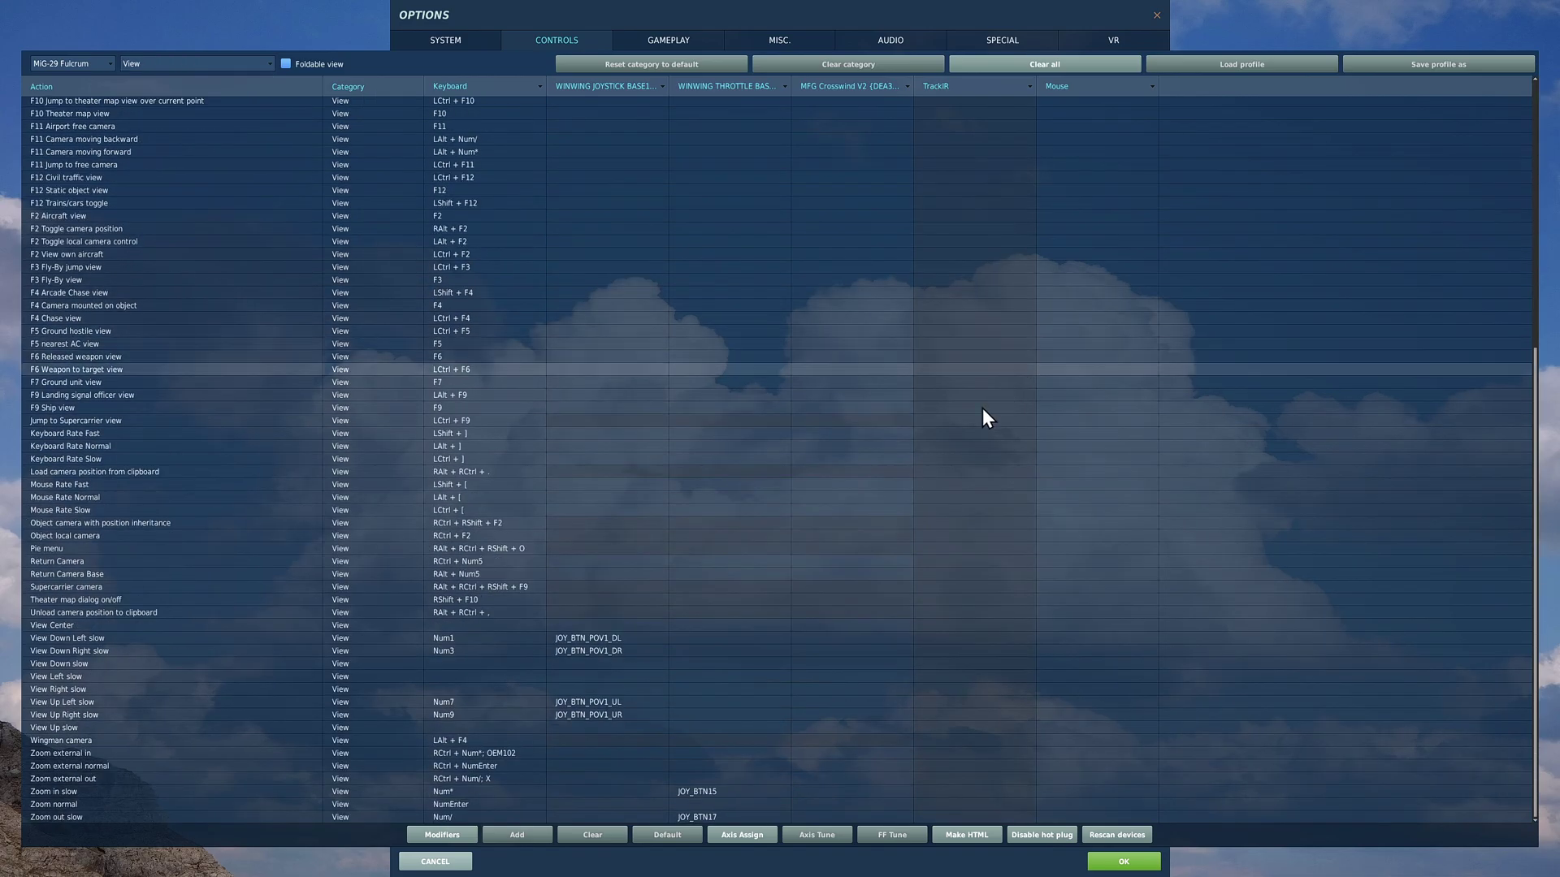
click(697, 792)
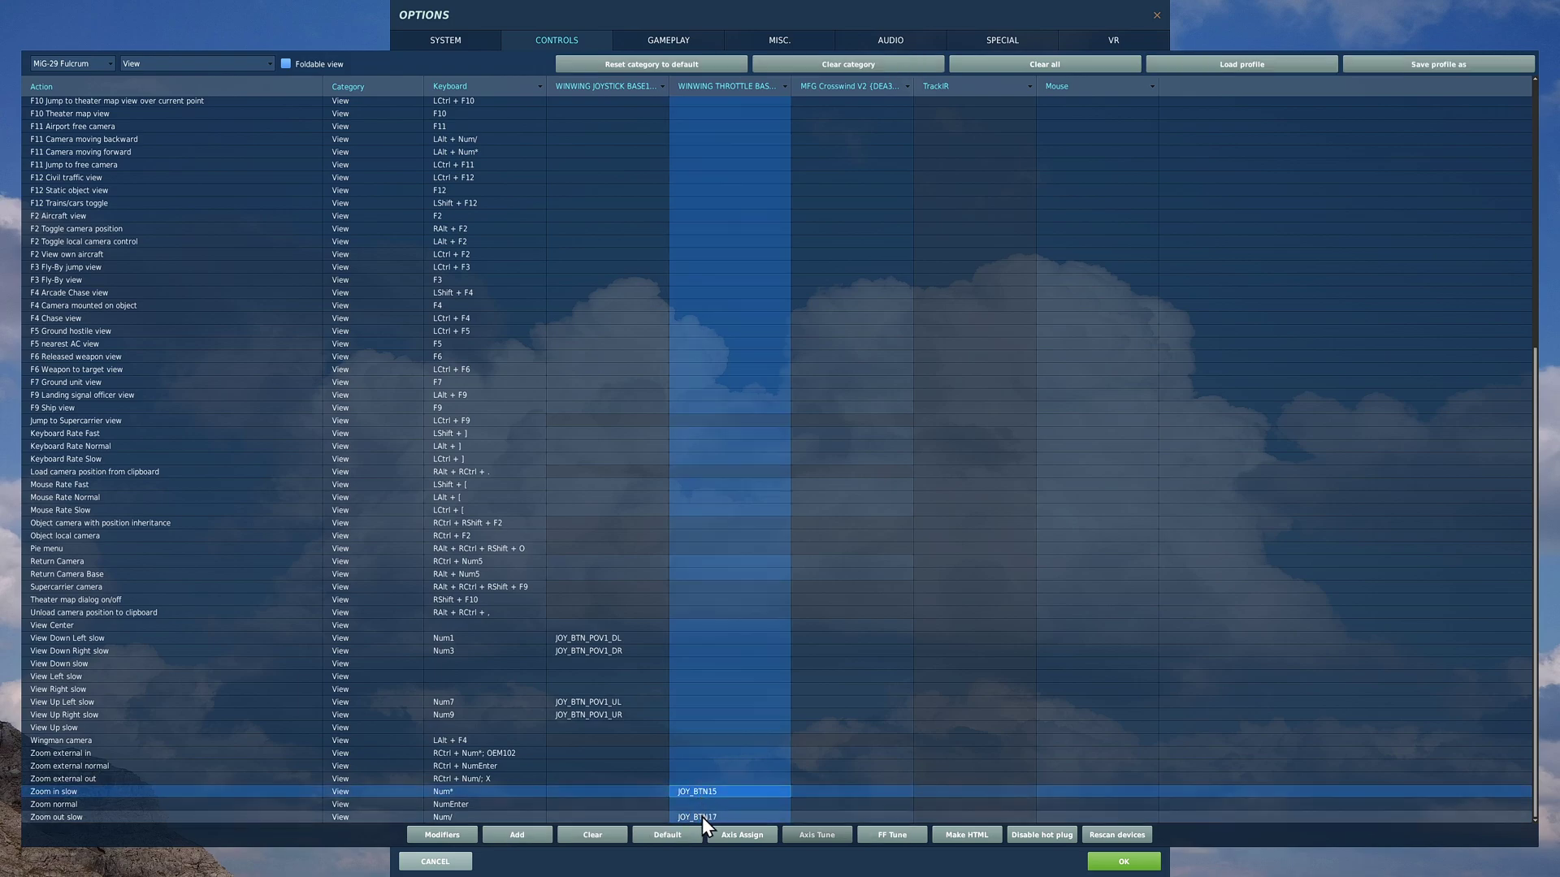
click(704, 816)
click(195, 63)
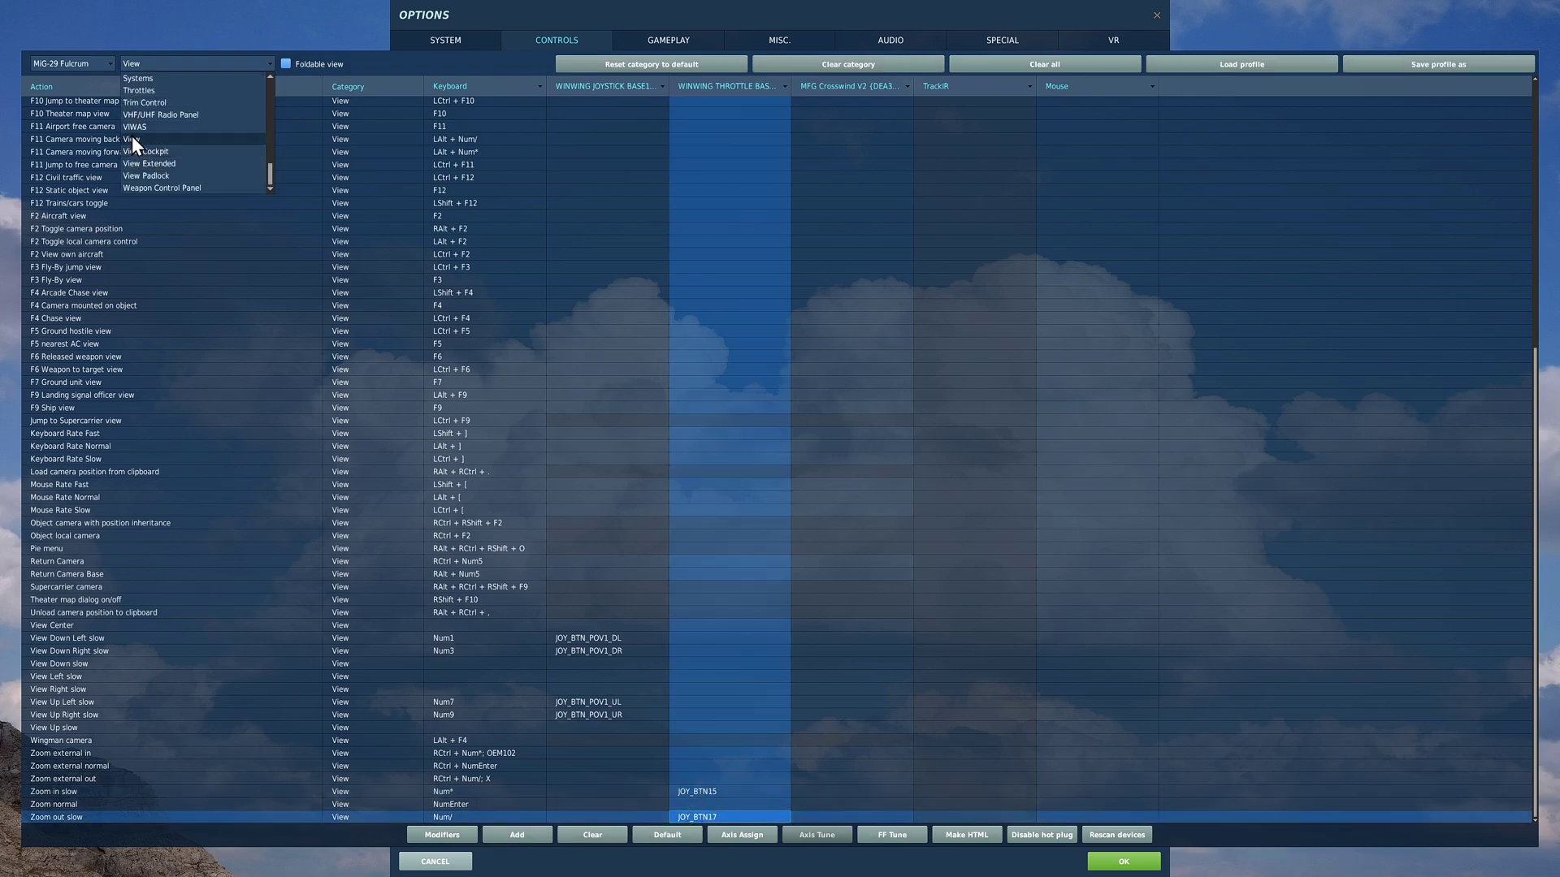
click(142, 103)
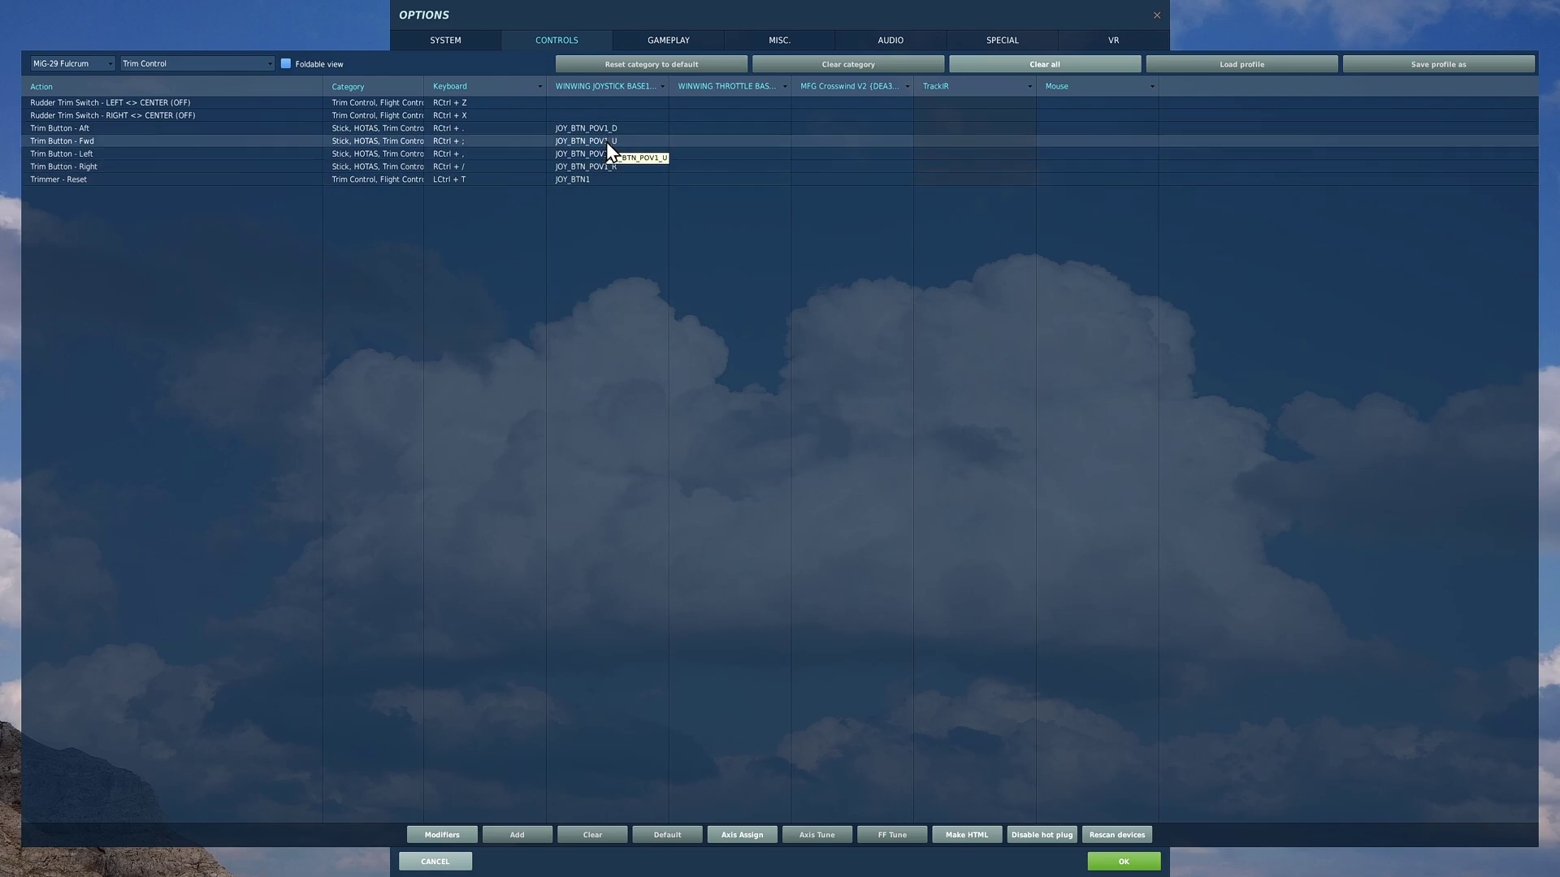
- Check the Trimmer Reset and Rudder Trim left/right bindings, then switch to Throttles
click(582, 181)
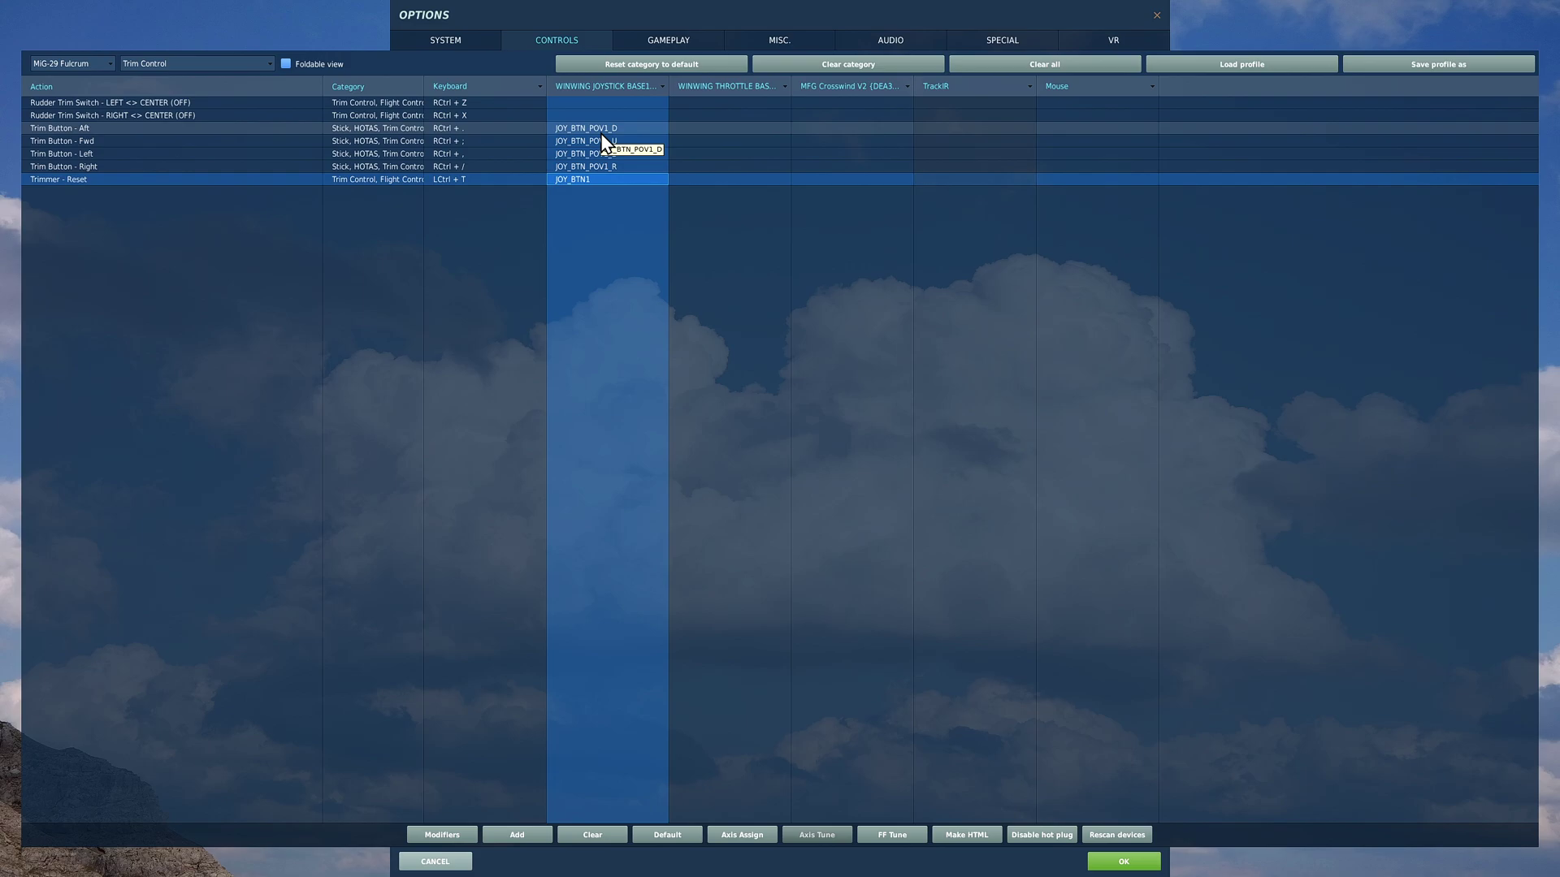
click(67, 102)
click(70, 115)
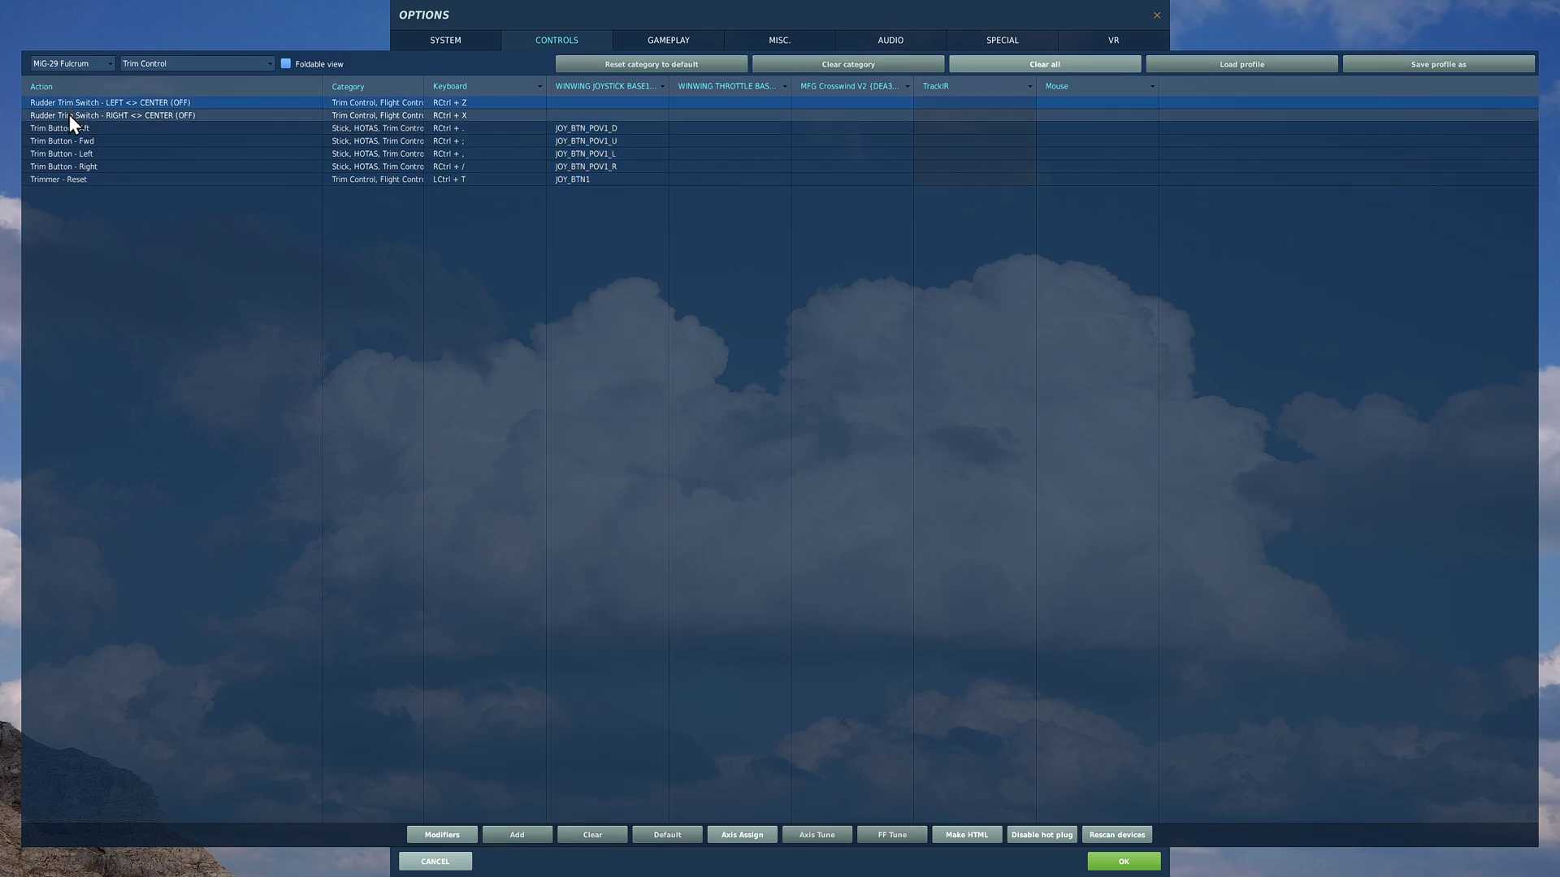
click(178, 61)
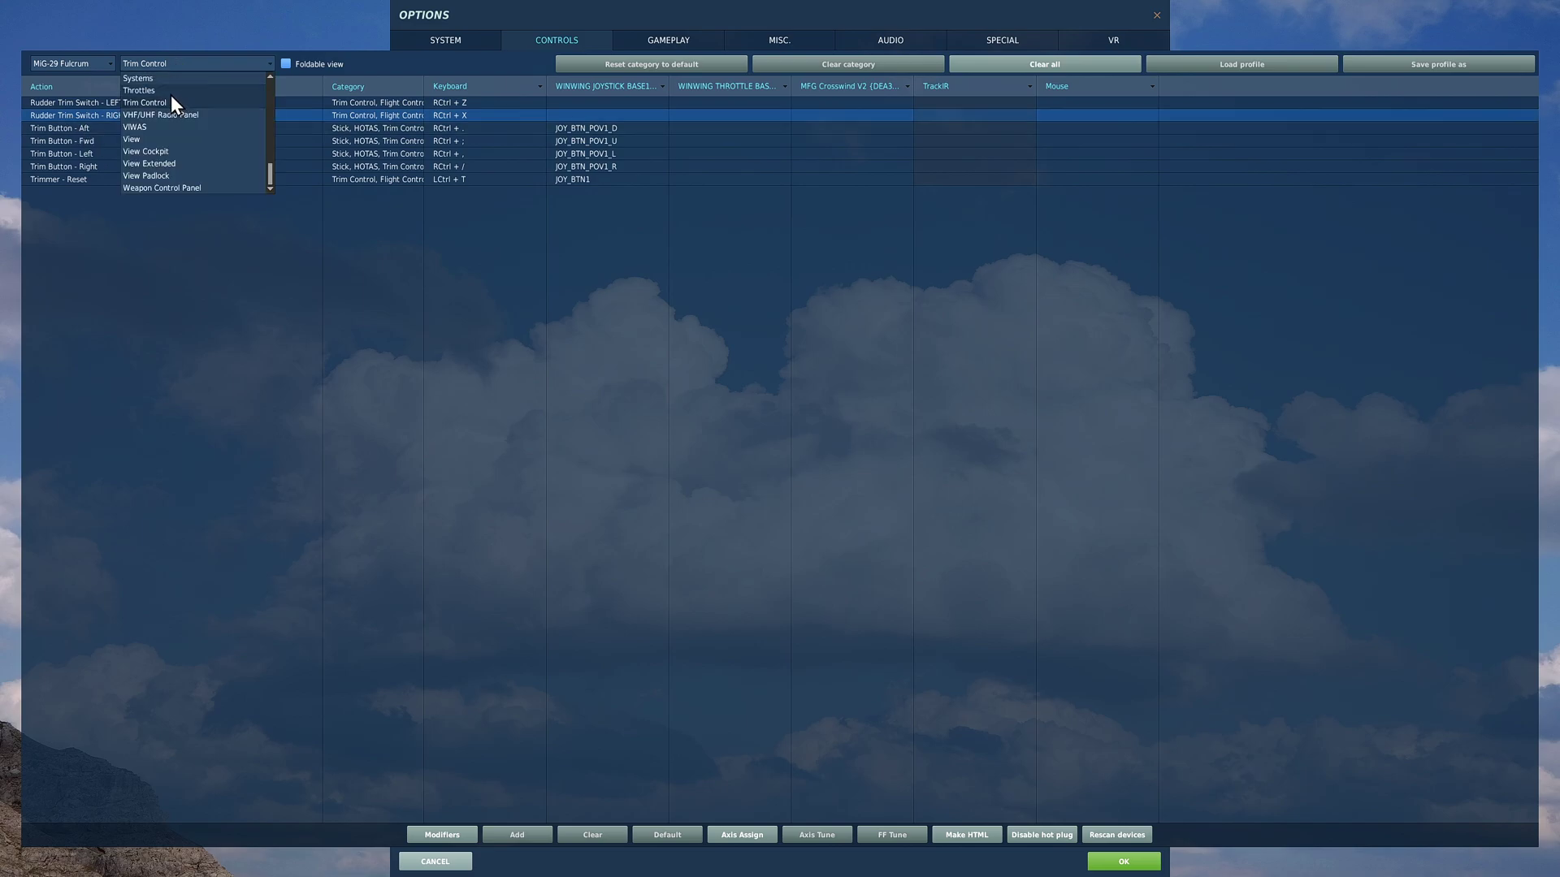
click(170, 92)
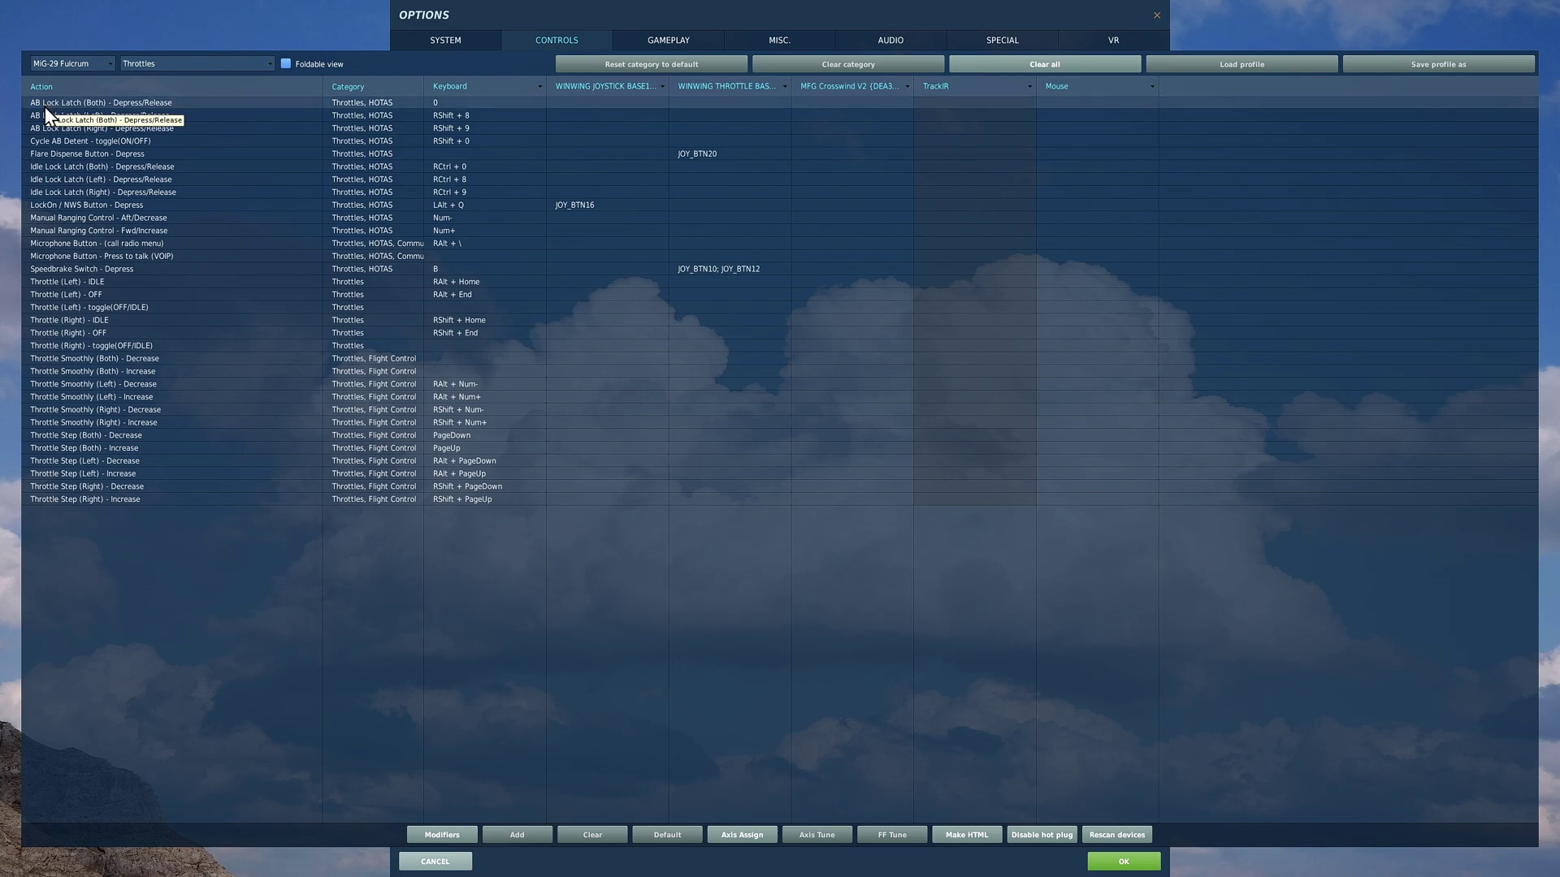
click(54, 104)
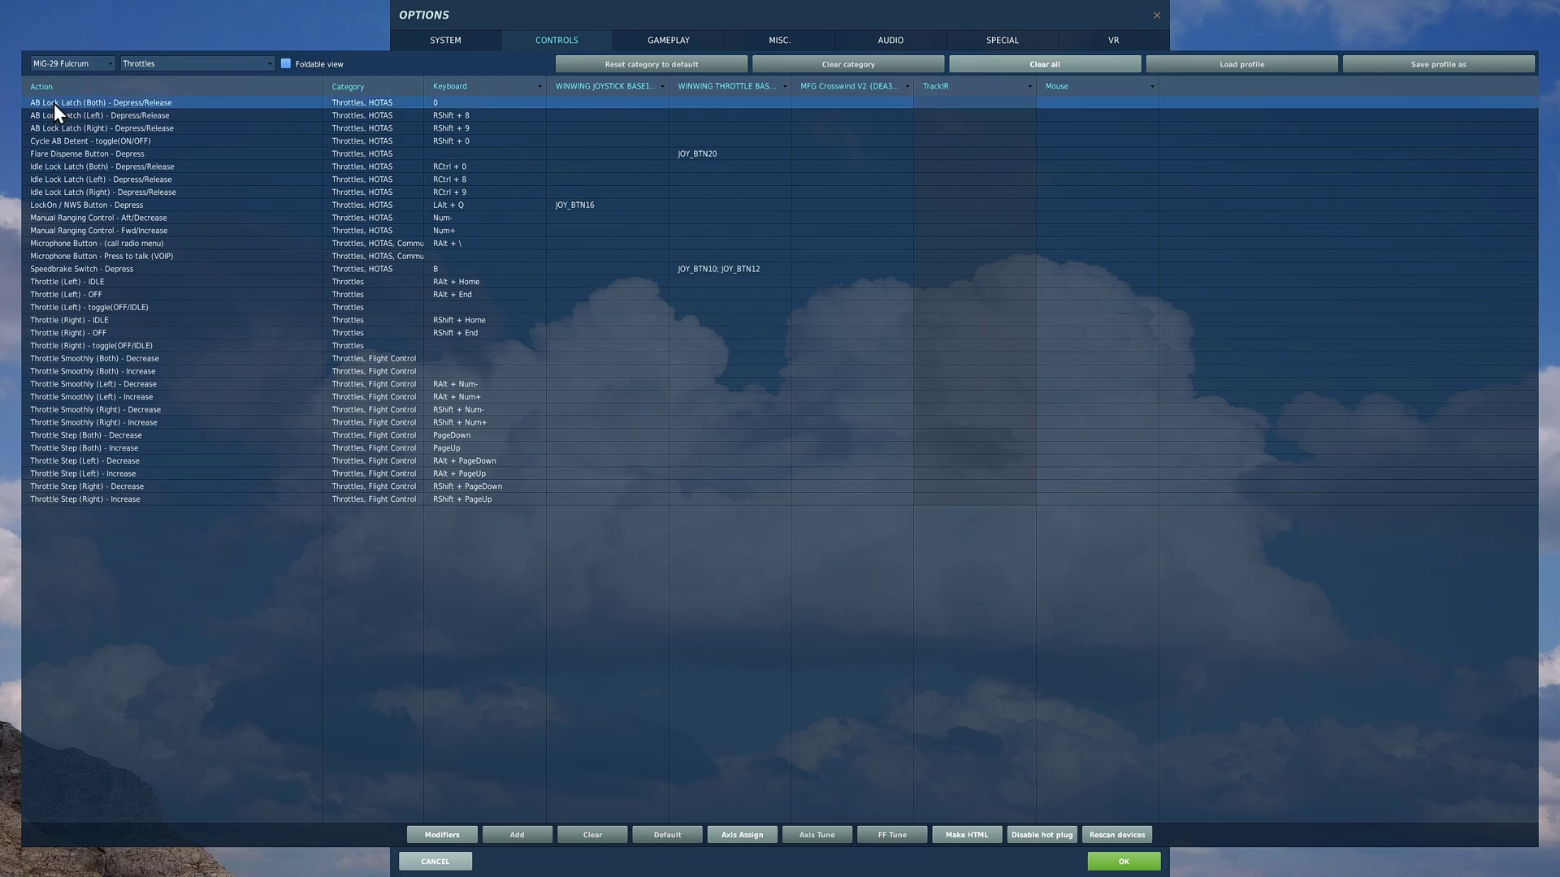
click(54, 114)
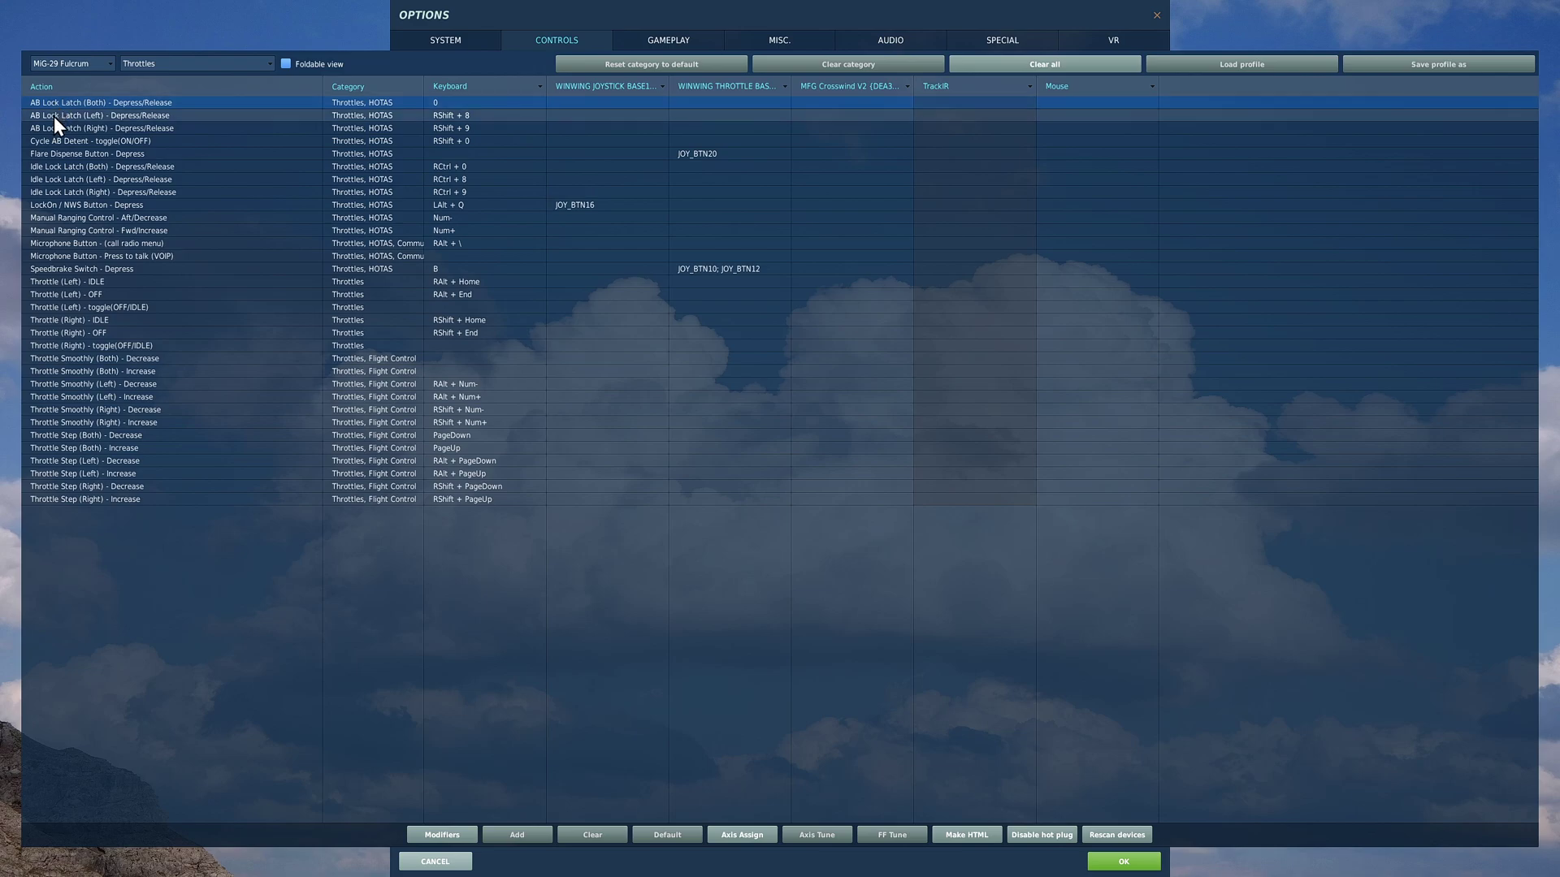
click(61, 129)
click(63, 118)
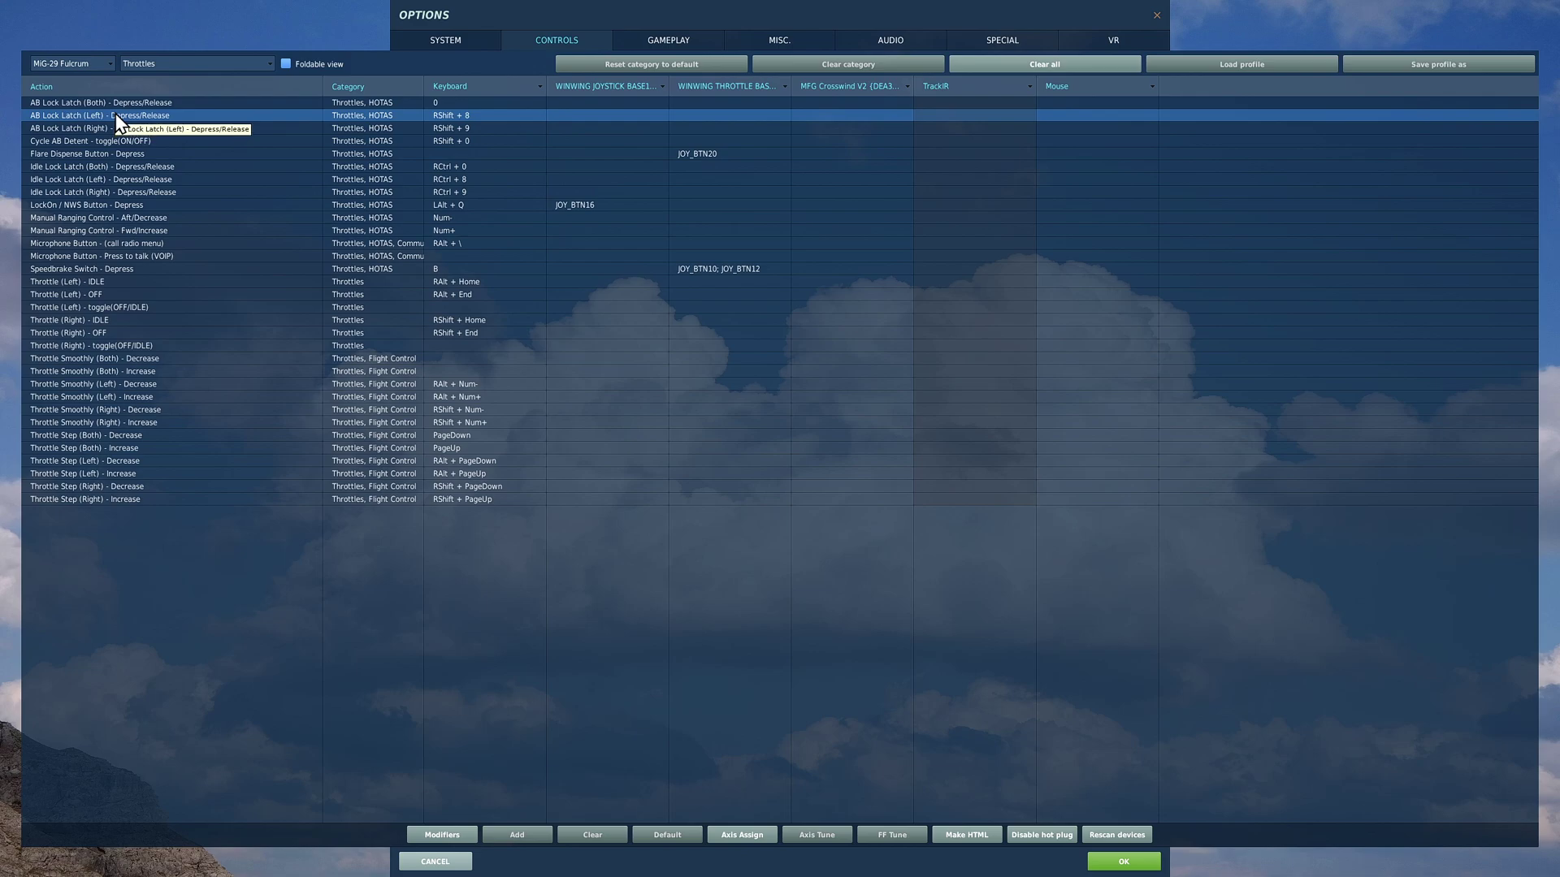
click(86, 154)
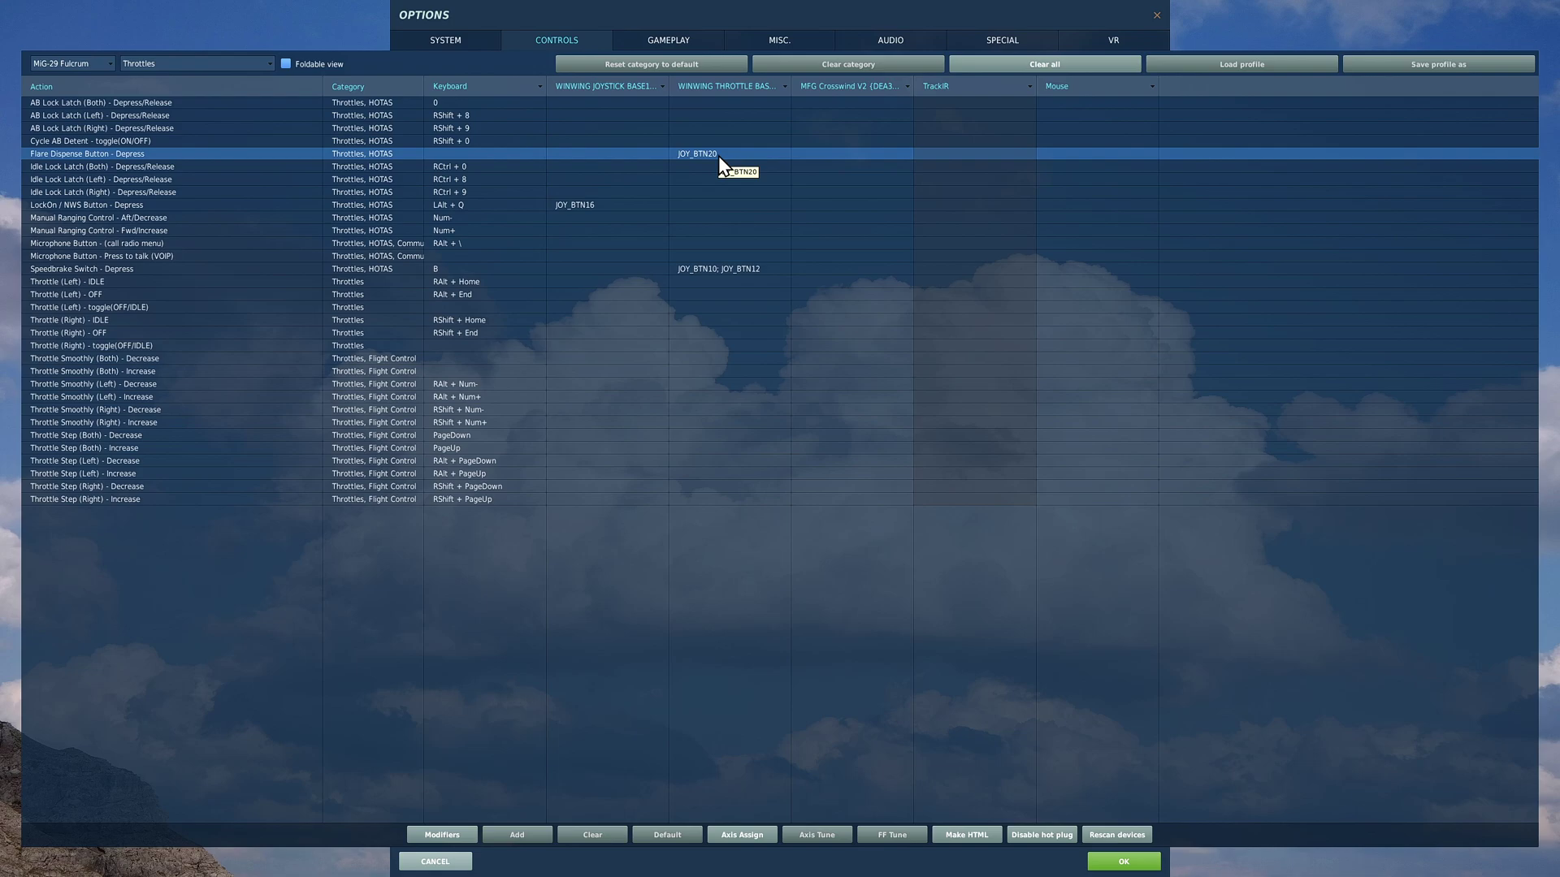
click(91, 179)
click(96, 116)
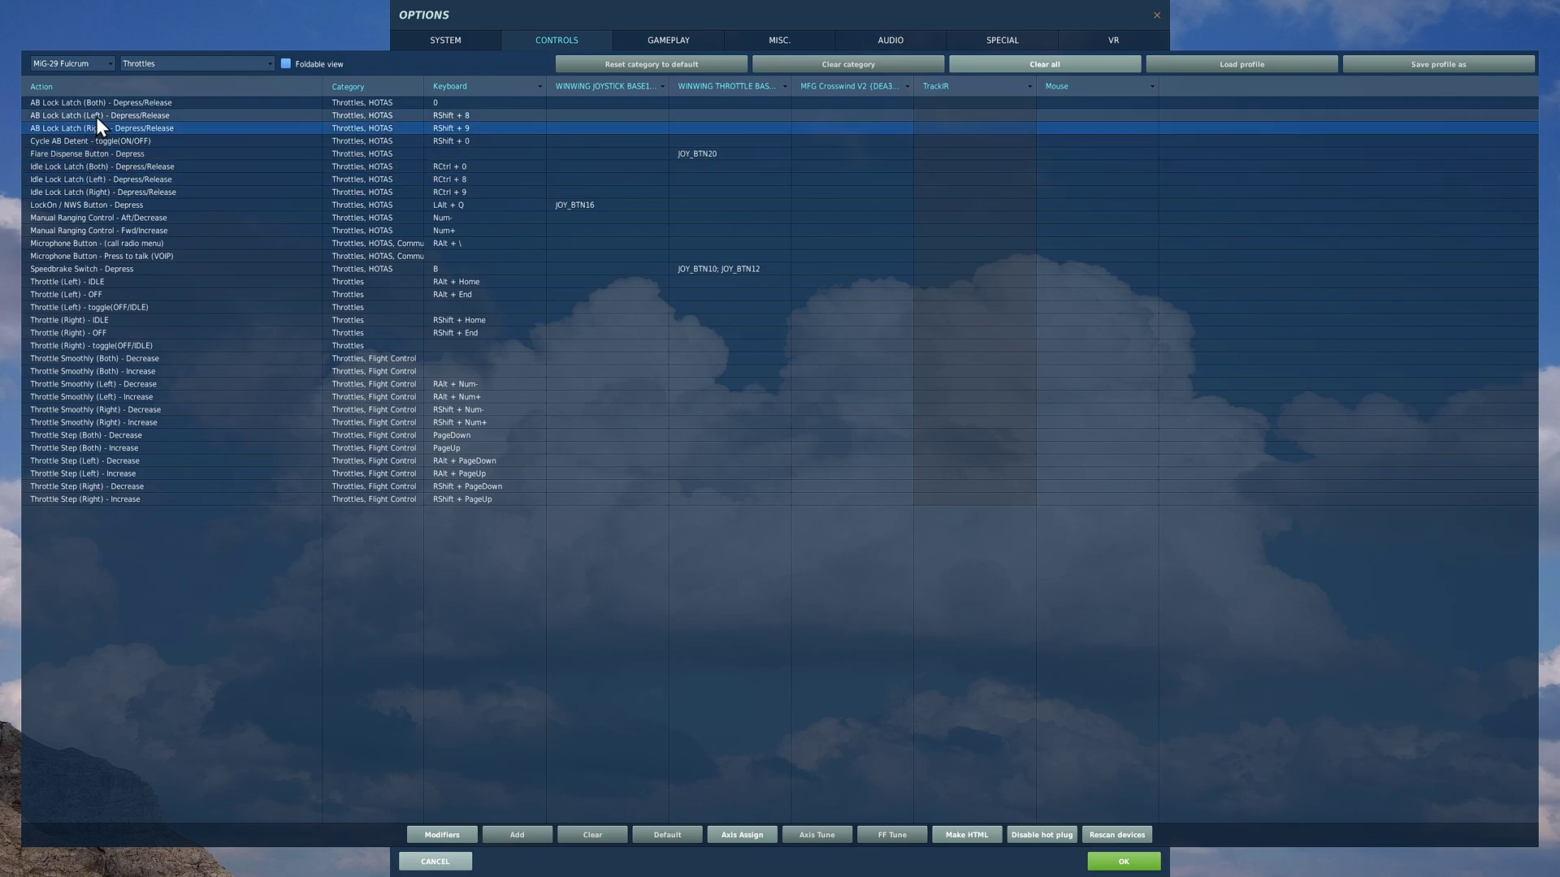
click(95, 168)
click(94, 180)
click(96, 192)
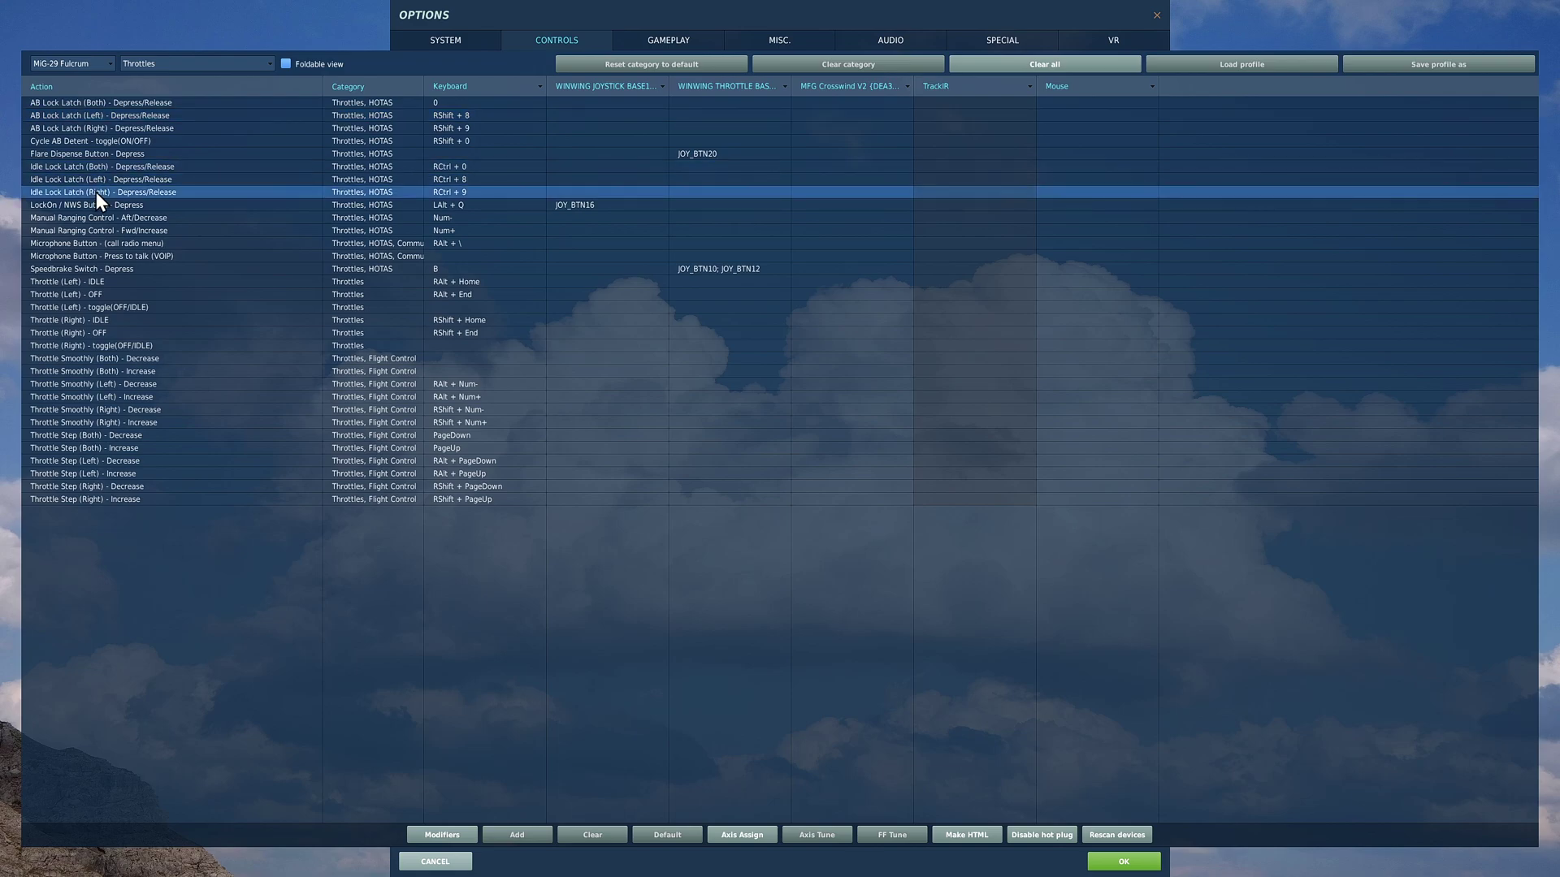
click(90, 208)
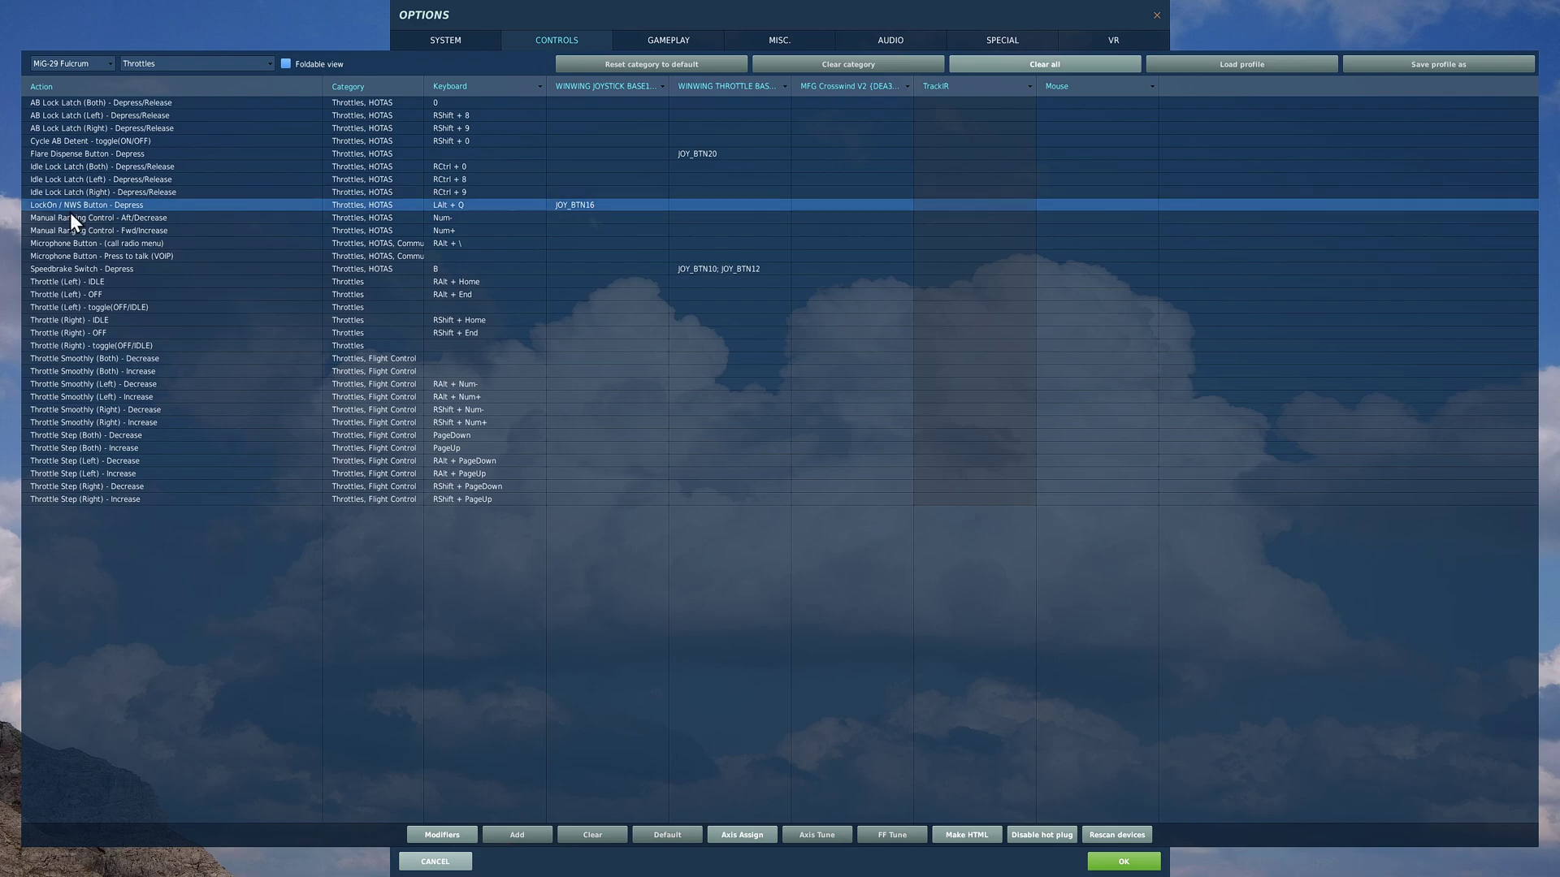
click(65, 216)
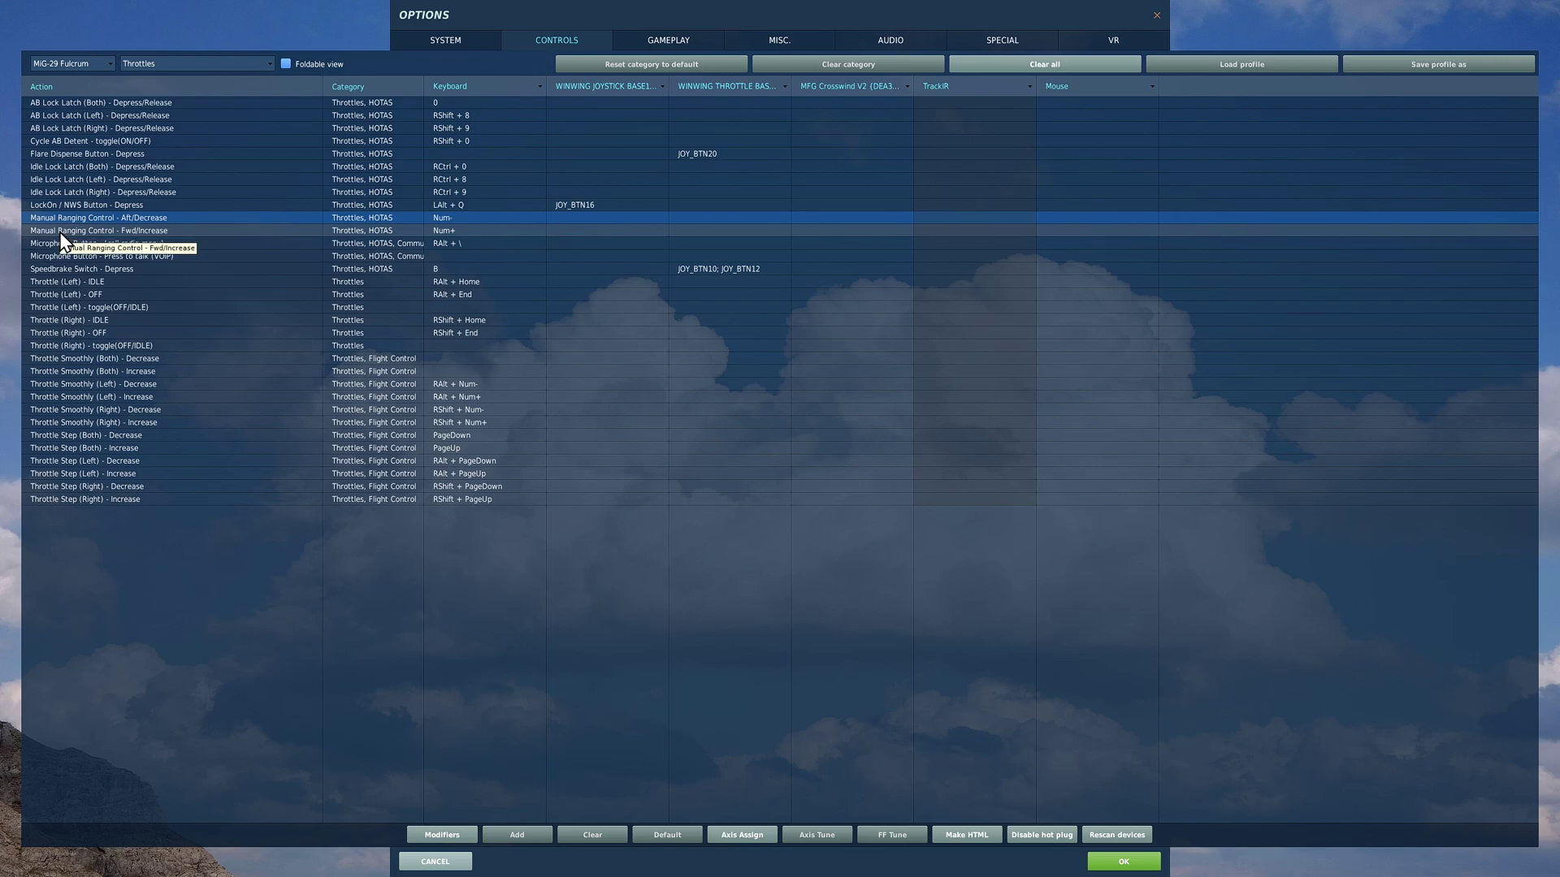
click(460, 232)
click(465, 221)
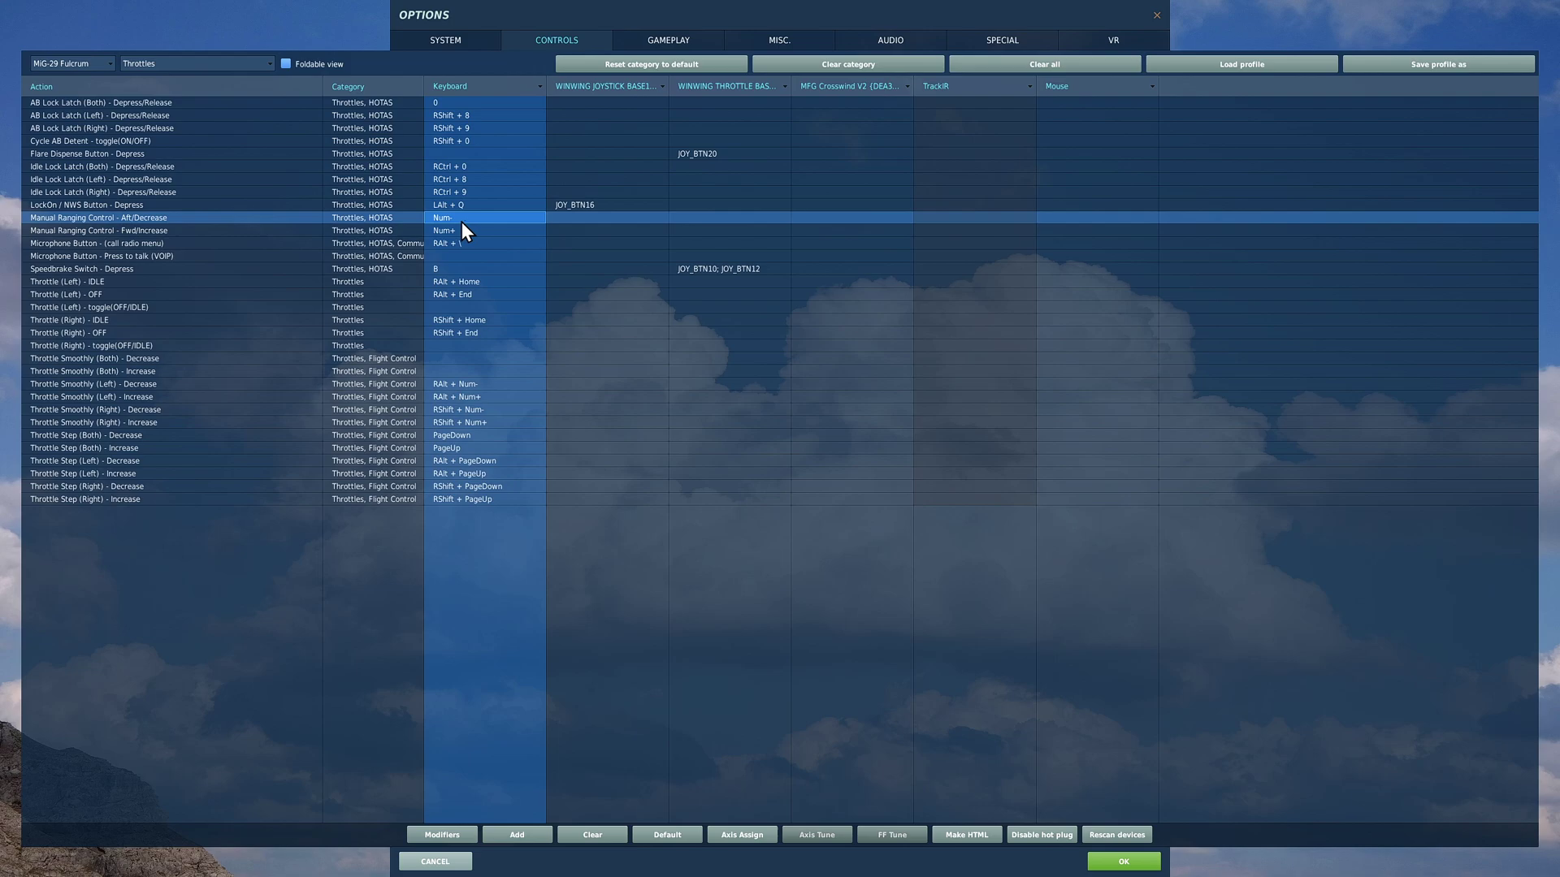
click(111, 270)
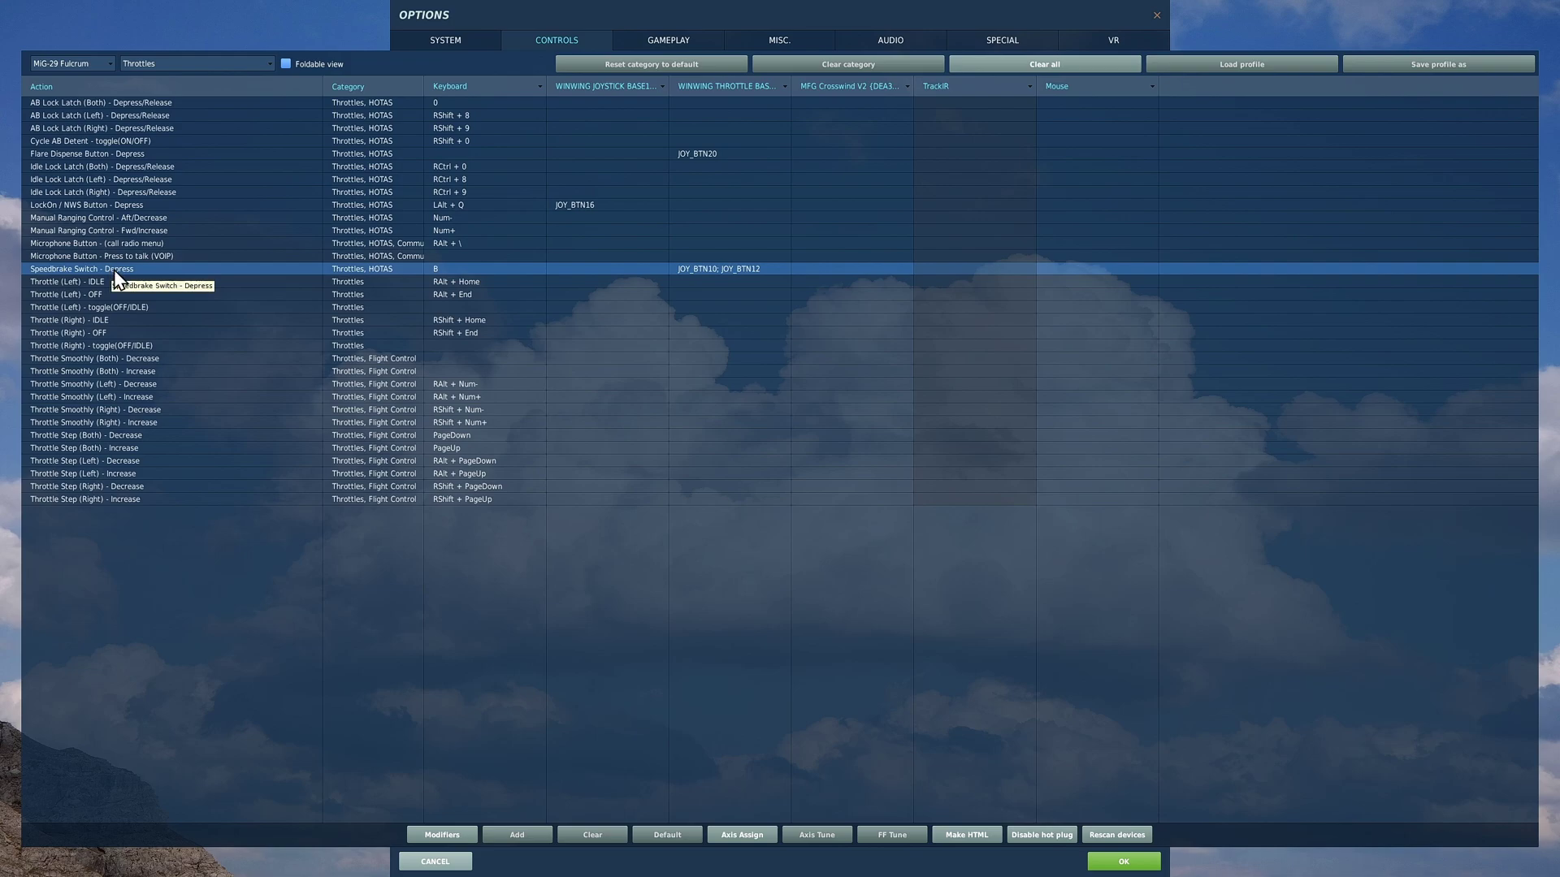